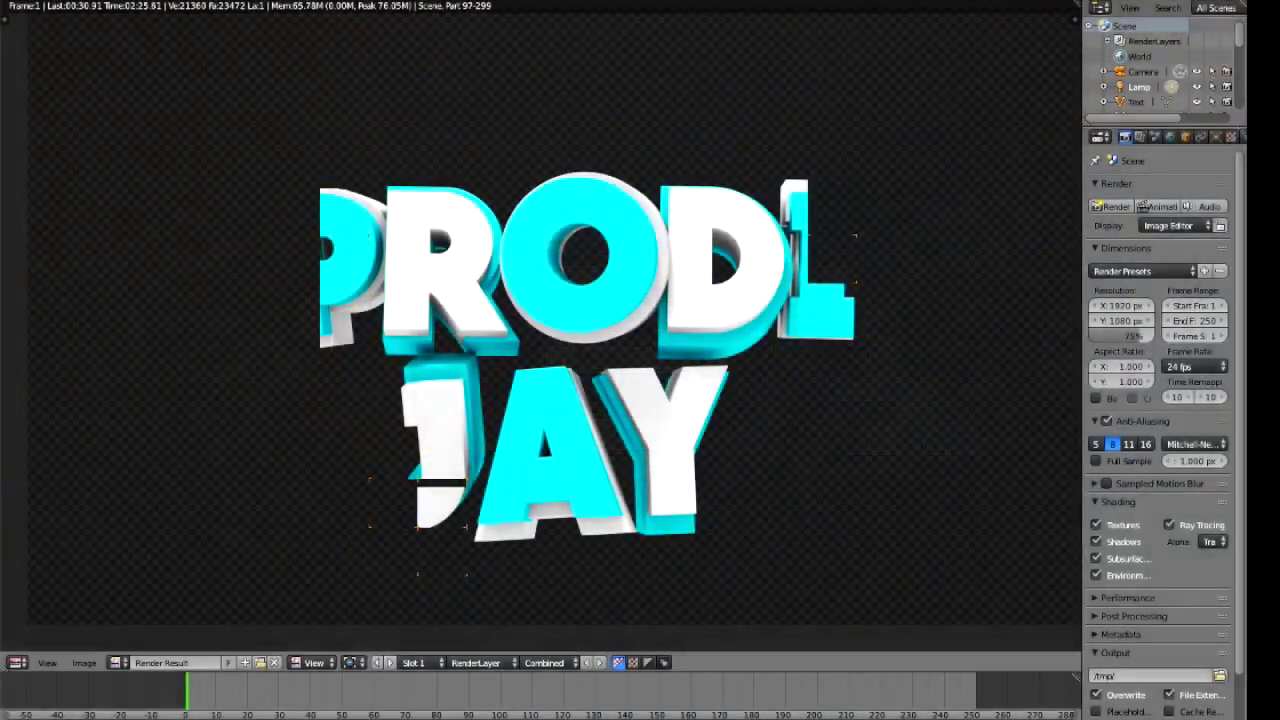
Step: Save the rendered 3D text image to the Desktop as prodijay.png
scroll(570, 320, "down", 2)
scroll(570, 320, "up", 1)
left_click(84, 663)
left_click(112, 588)
left_click(44, 335)
left_click(300, 45)
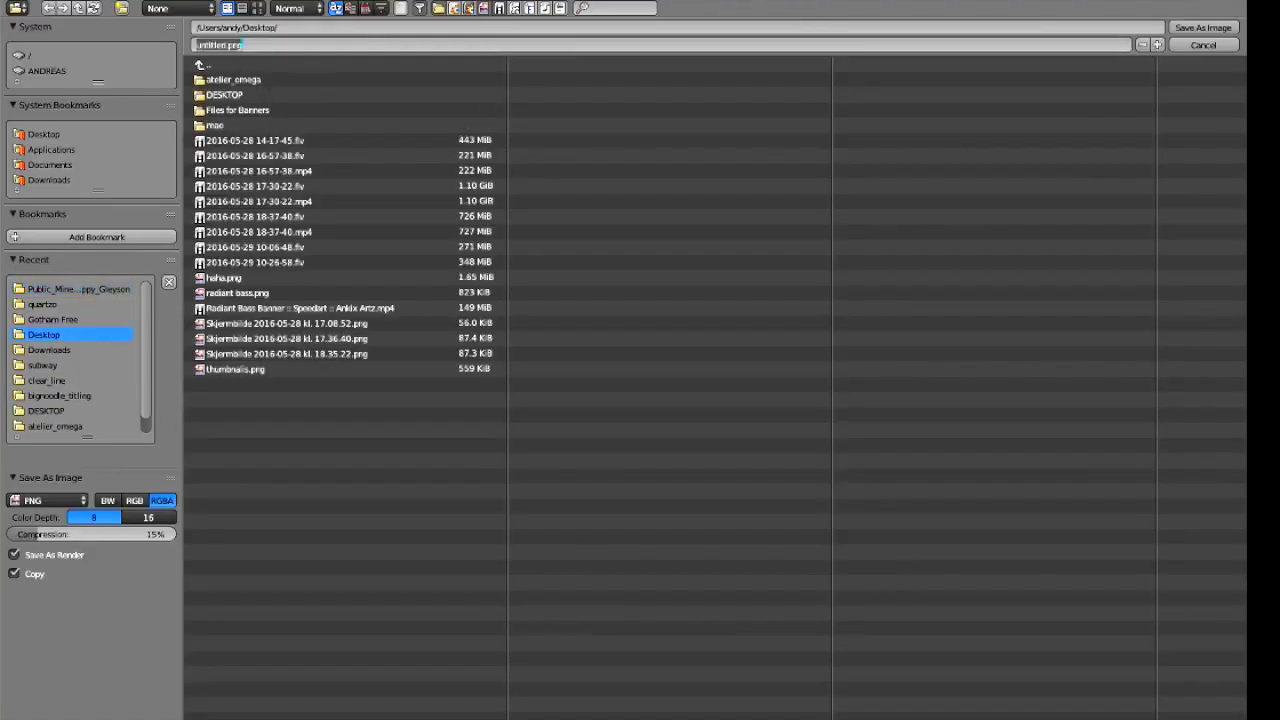
key("Return")
key("Return")
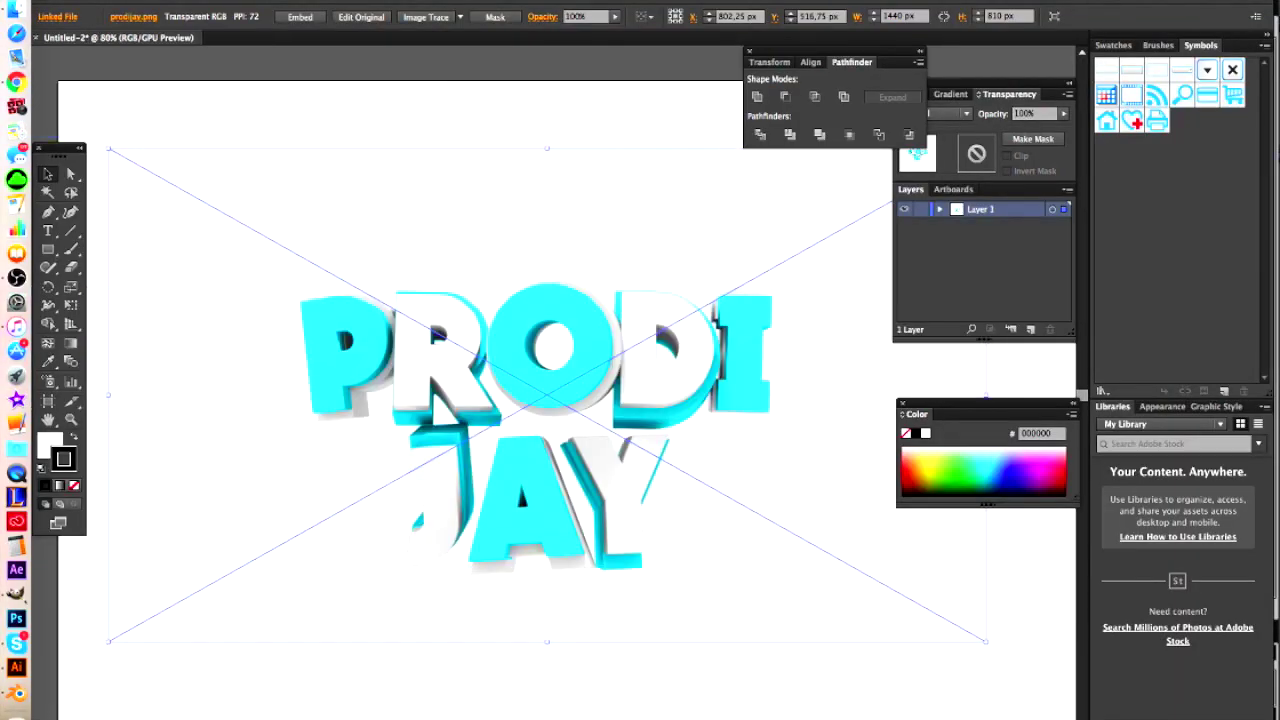
Step: In Illustrator, embed the placed prodijay.png and scale it down to about 1325 × 754 px with Free Transform
left_click(48, 174)
left_click(71, 305)
left_click_drag(79, 91, 169, 100)
left_click_drag(108, 148, 141, 182)
left_click(169, 210)
left_click(205, 0)
left_click(228, 150)
left_click(786, 487)
left_click(205, 0)
left_click(169, 169)
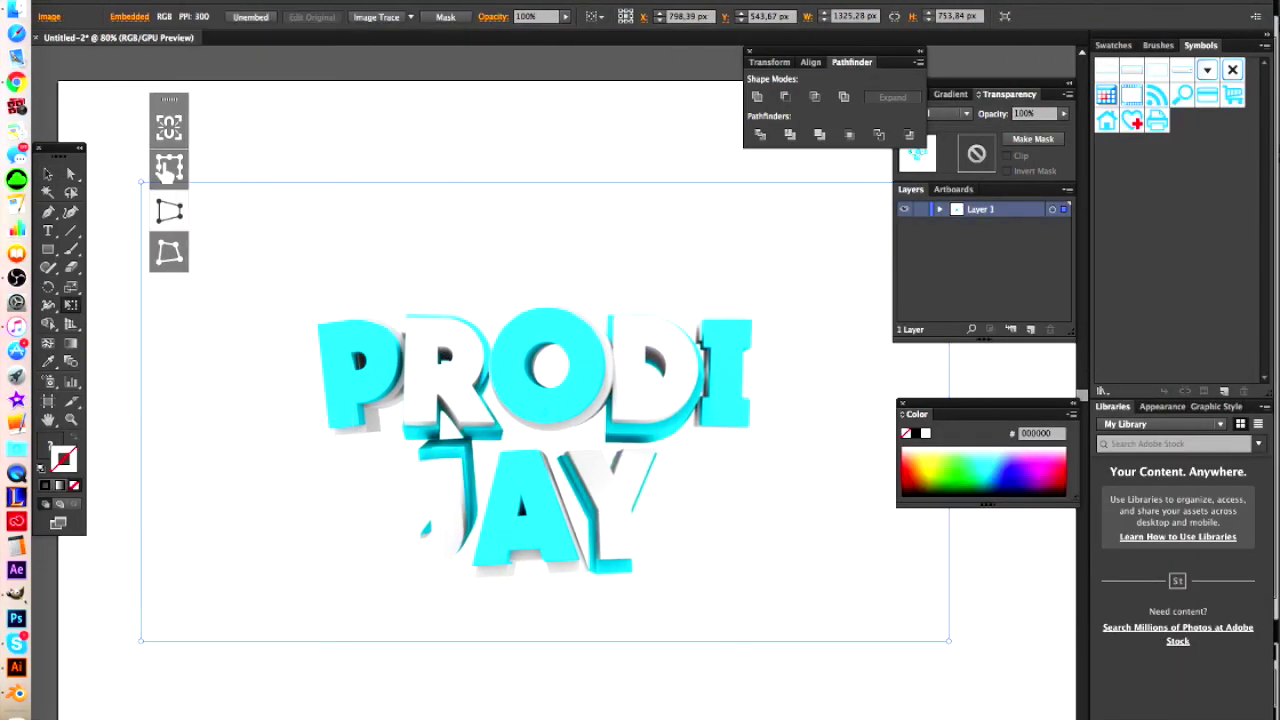
left_click(205, 0)
mouse_move(230, 255)
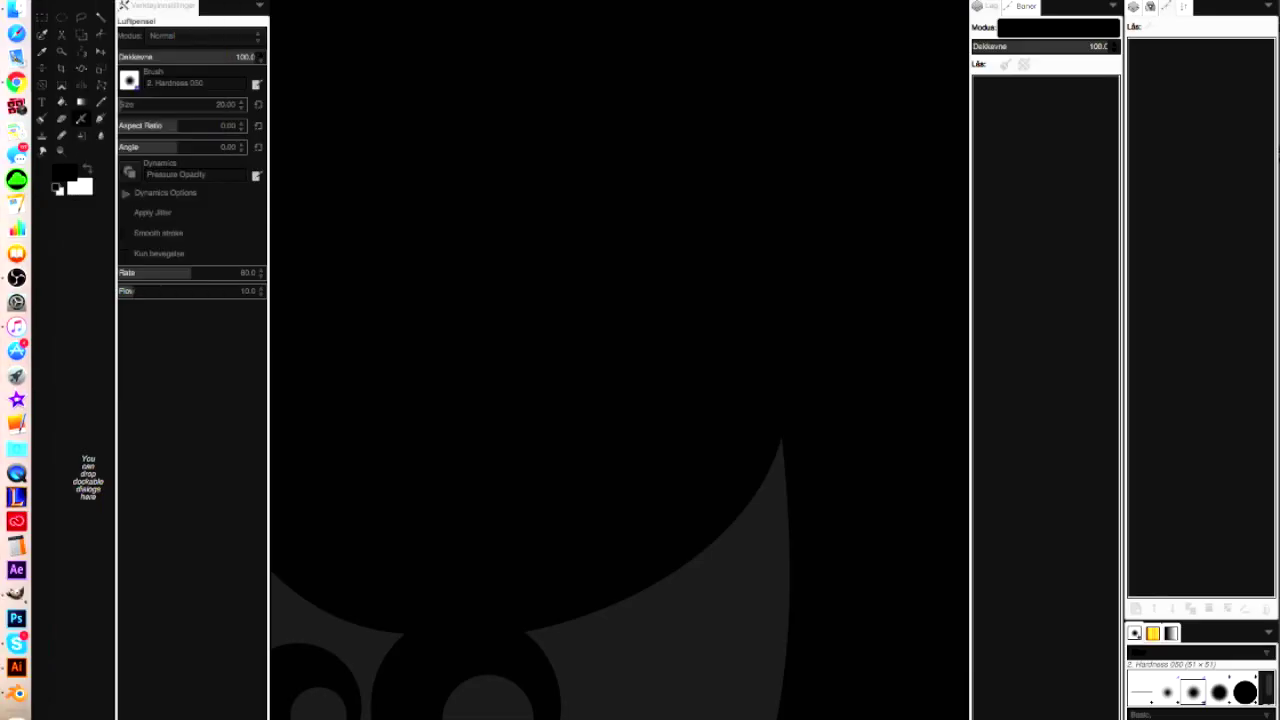
Step: Search Finder for "yt banner" and show the file information of the last yt banner.xcf file
key("super+o")
type("yt banner")
left_click(667, 590)
right_click(668, 585)
left_click(715, 497)
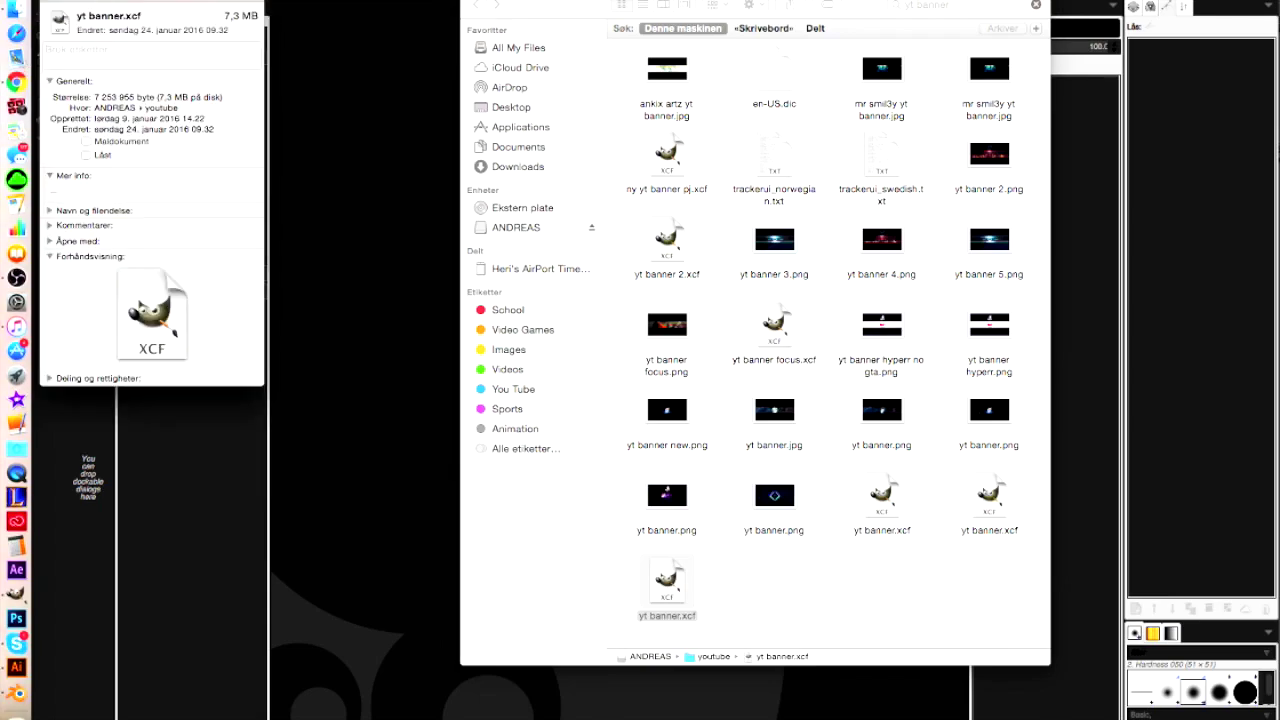
left_click(42, 0)
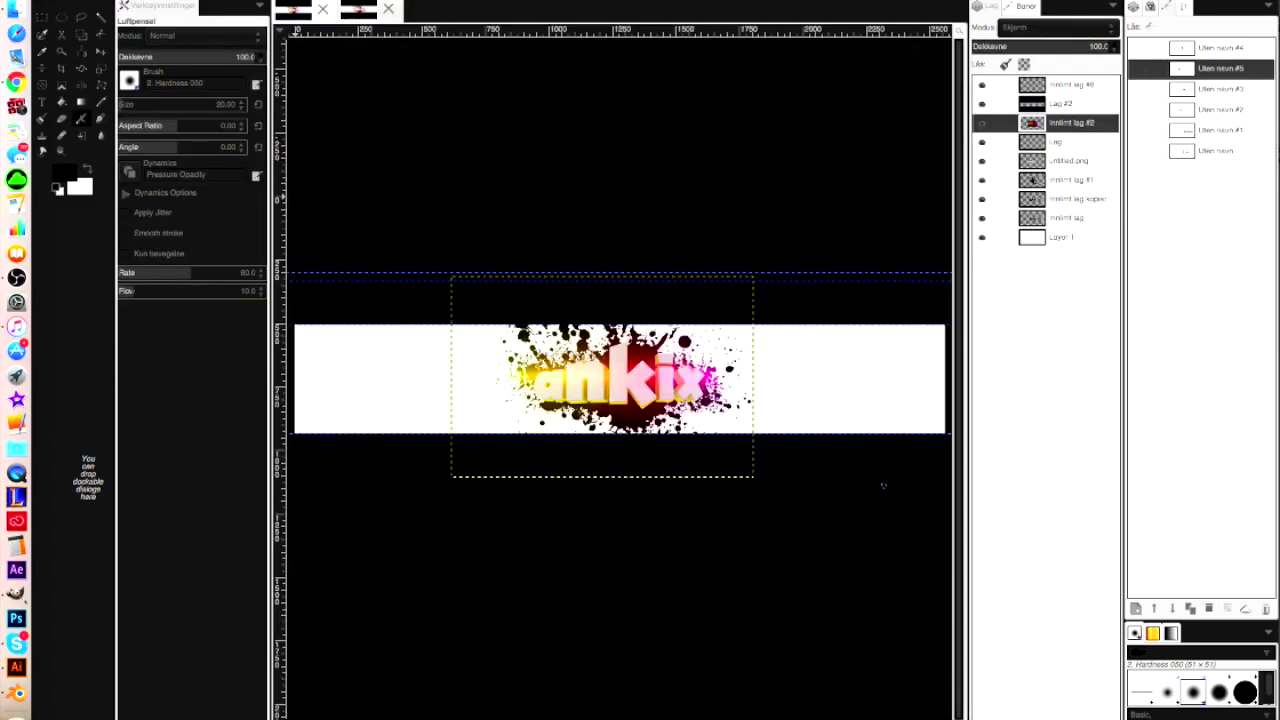
Step: In GIMP, add a layer beneath the other banner layers and fill it with black
scroll(883, 486, "down", 5)
left_click(101, 51)
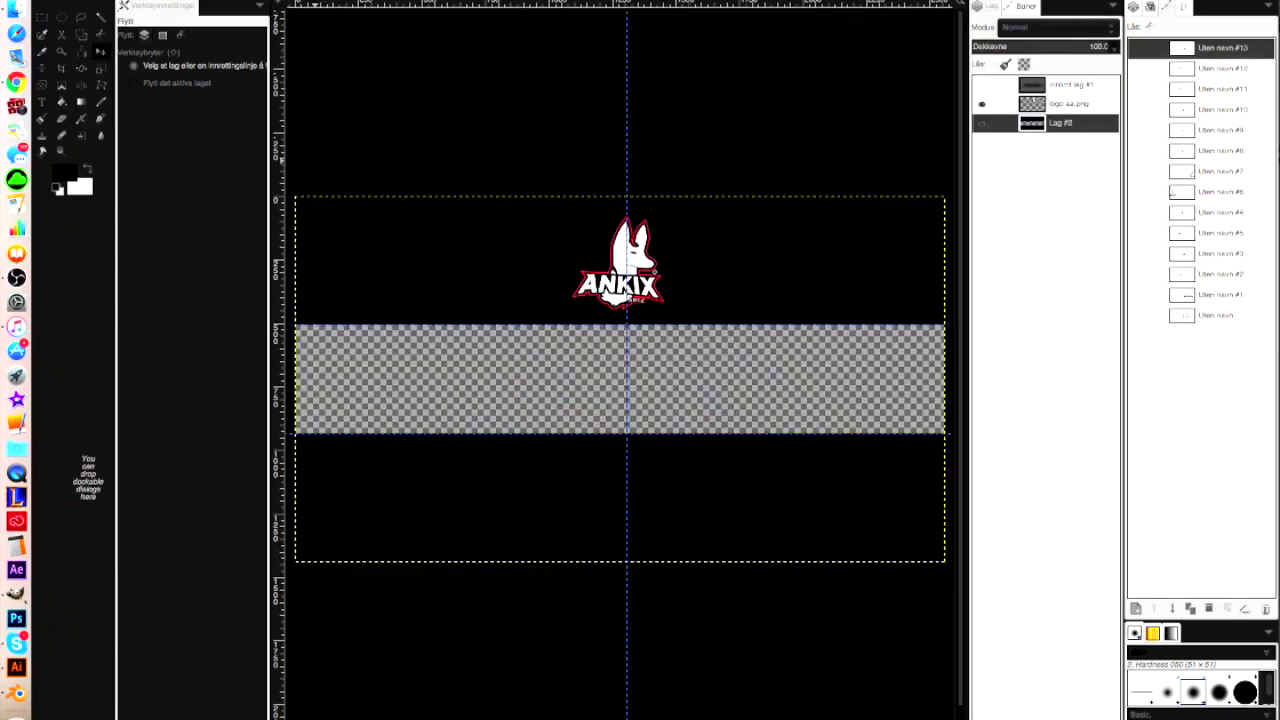
left_click(107, 82)
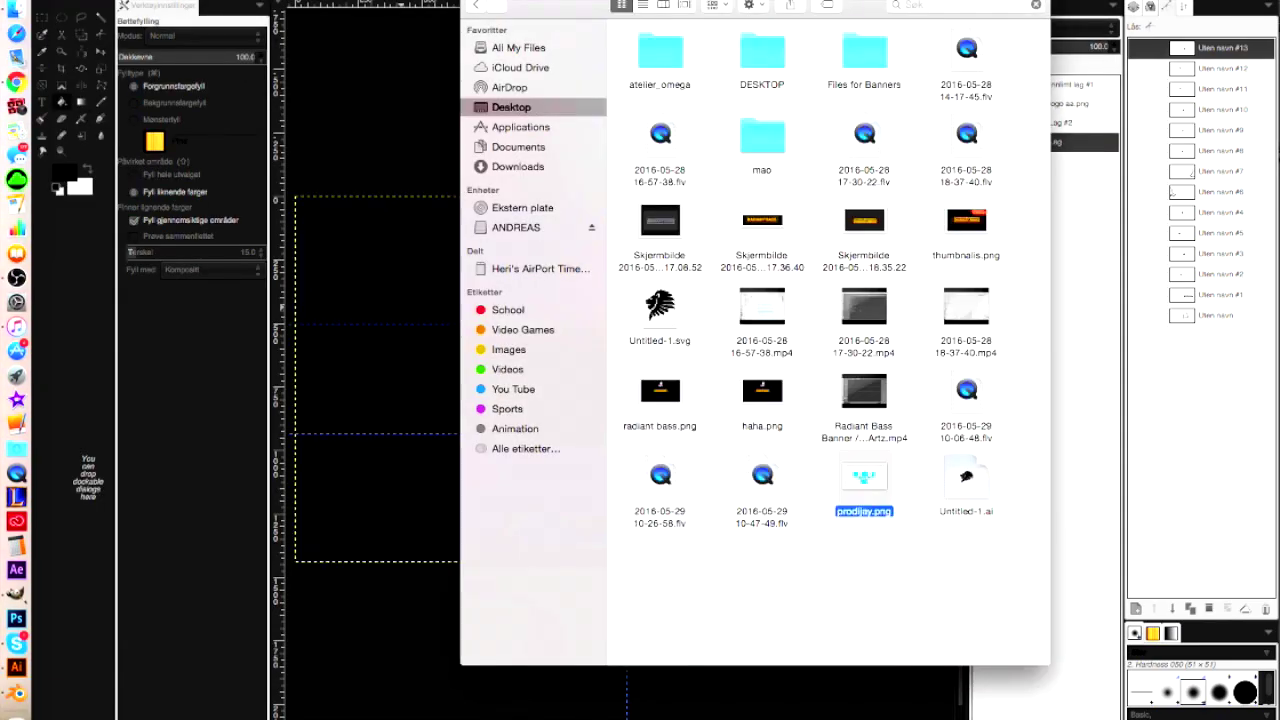
Step: Import prodijay.png from the Desktop into the banner as a layer and scale it down around the banner's centre
left_click_drag(864, 476, 380, 400)
left_click(100, 69)
left_click(620, 379)
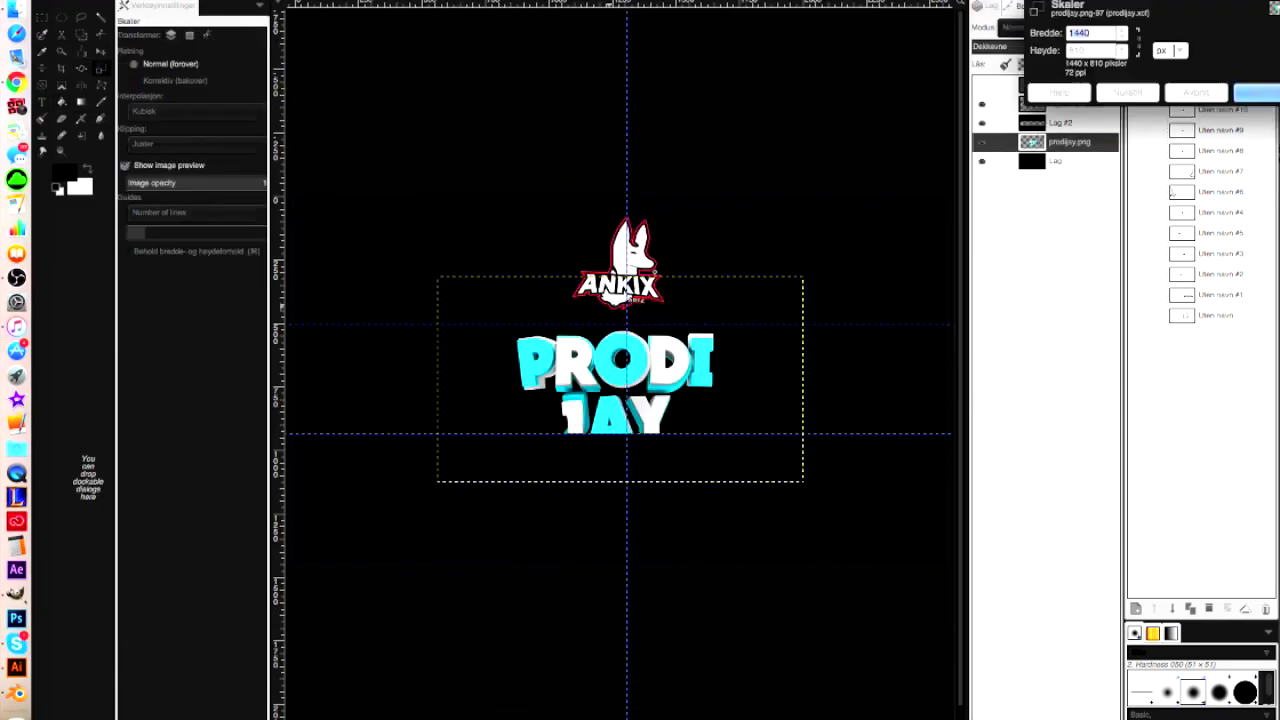
left_click_drag(440, 279, 462, 290)
left_click_drag(802, 480, 764, 460)
key("Return")
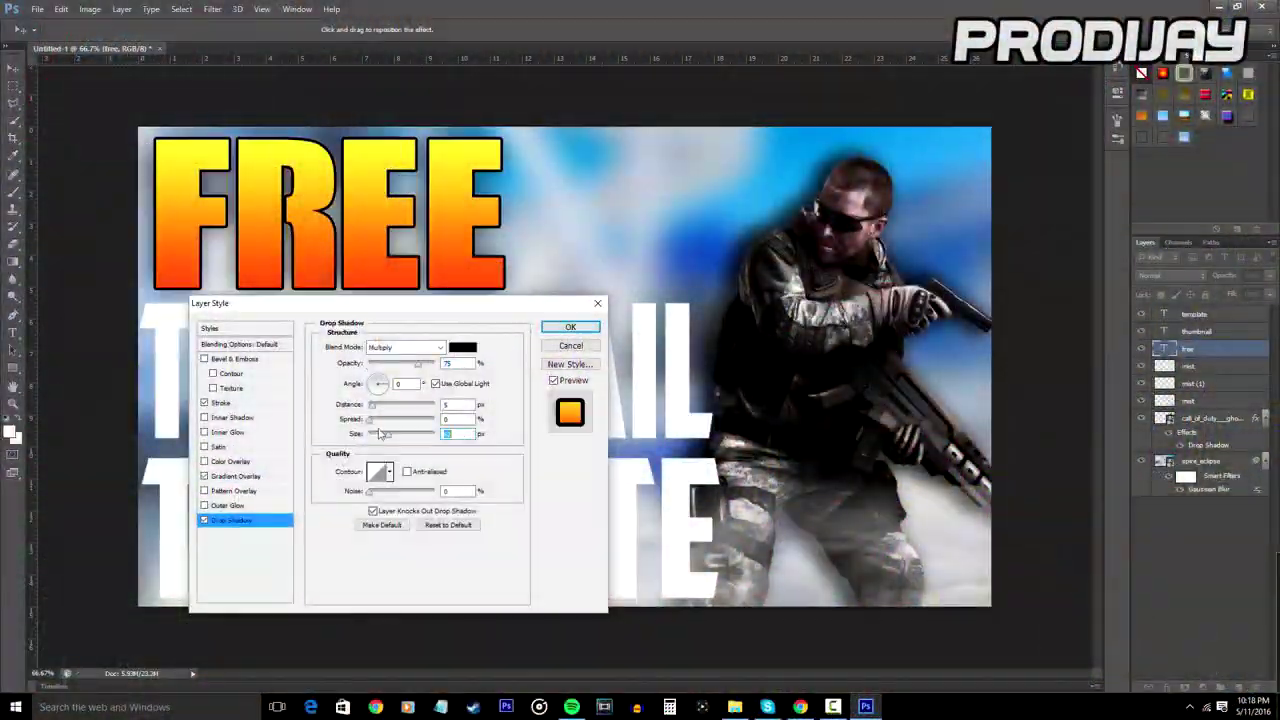
Step: In Photoshop, reduce the distance of the FREE text's drop shadow
left_click_drag(373, 406, 367, 408)
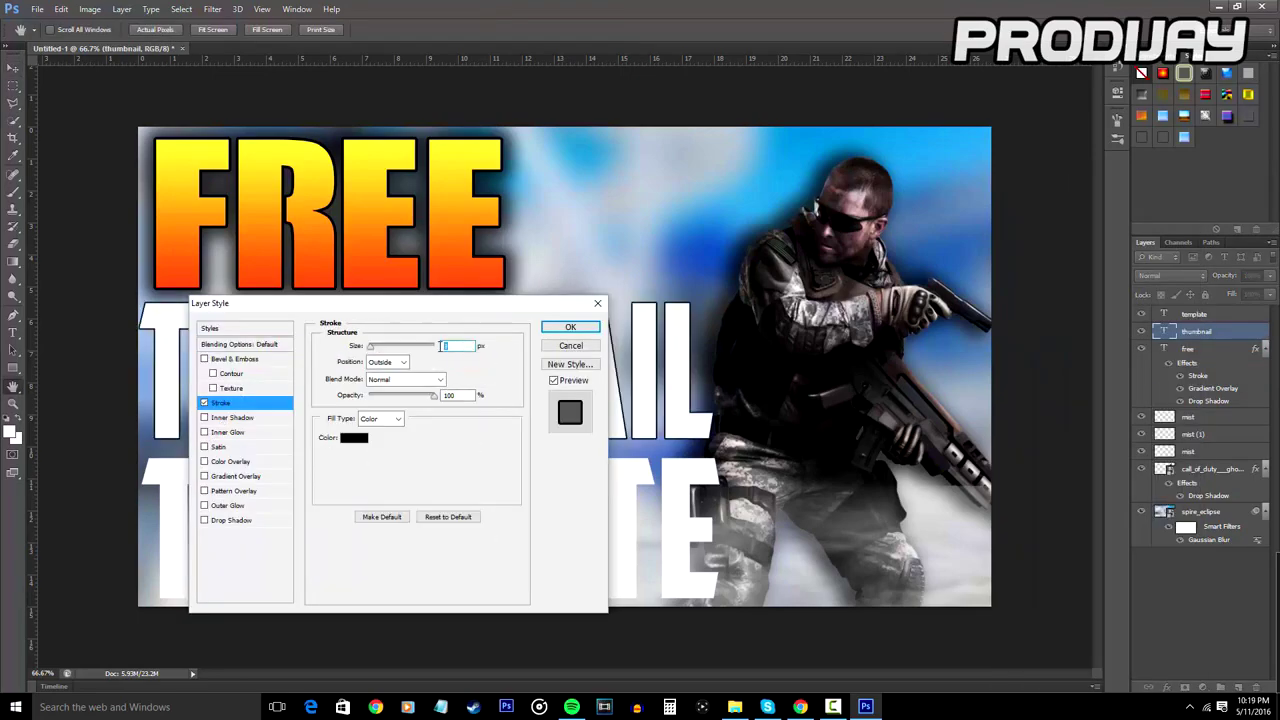
Step: Add a low-opacity linear black-to-white gradient overlay and a drop shadow to the THUMBNAIL text
left_click(236, 476)
left_click(405, 378)
left_click(1200, 371)
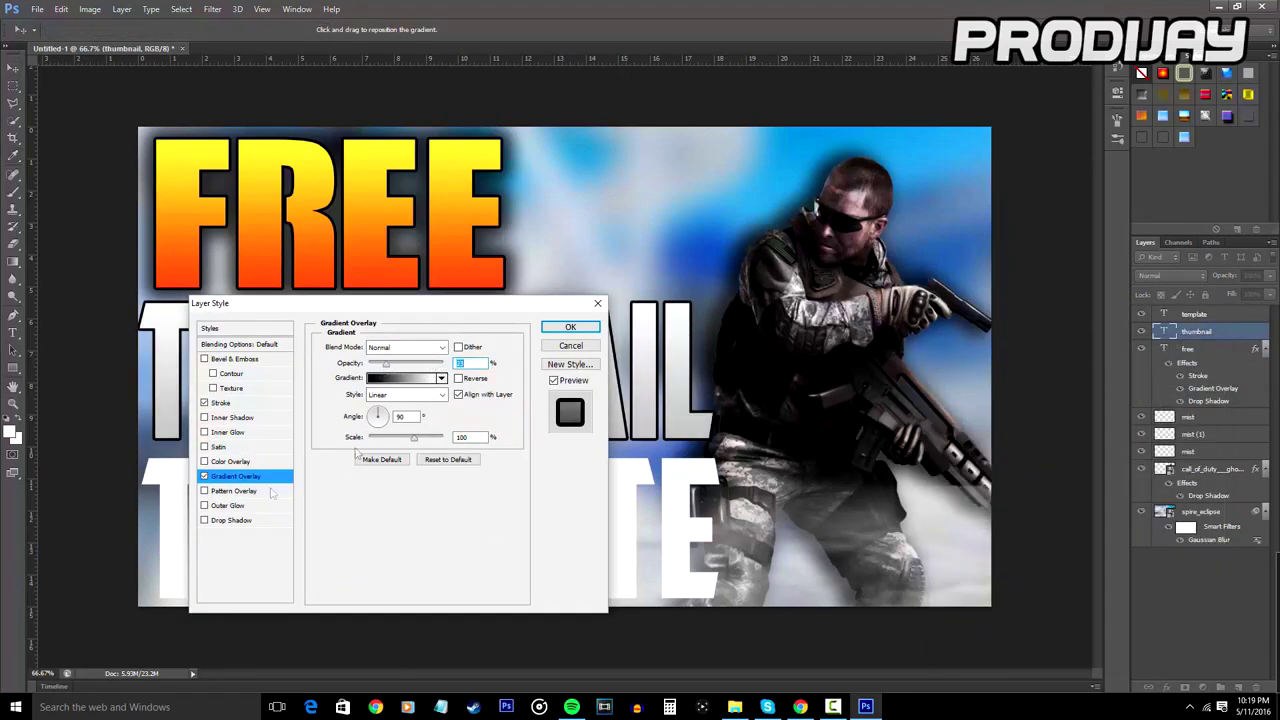
left_click(231, 520)
left_click(570, 327)
Step: Style the TEMPLATE text with a cyan-to-blue gradient overlay, a black stroke and a drop shadow
right_click(1206, 314)
left_click(1045, 176)
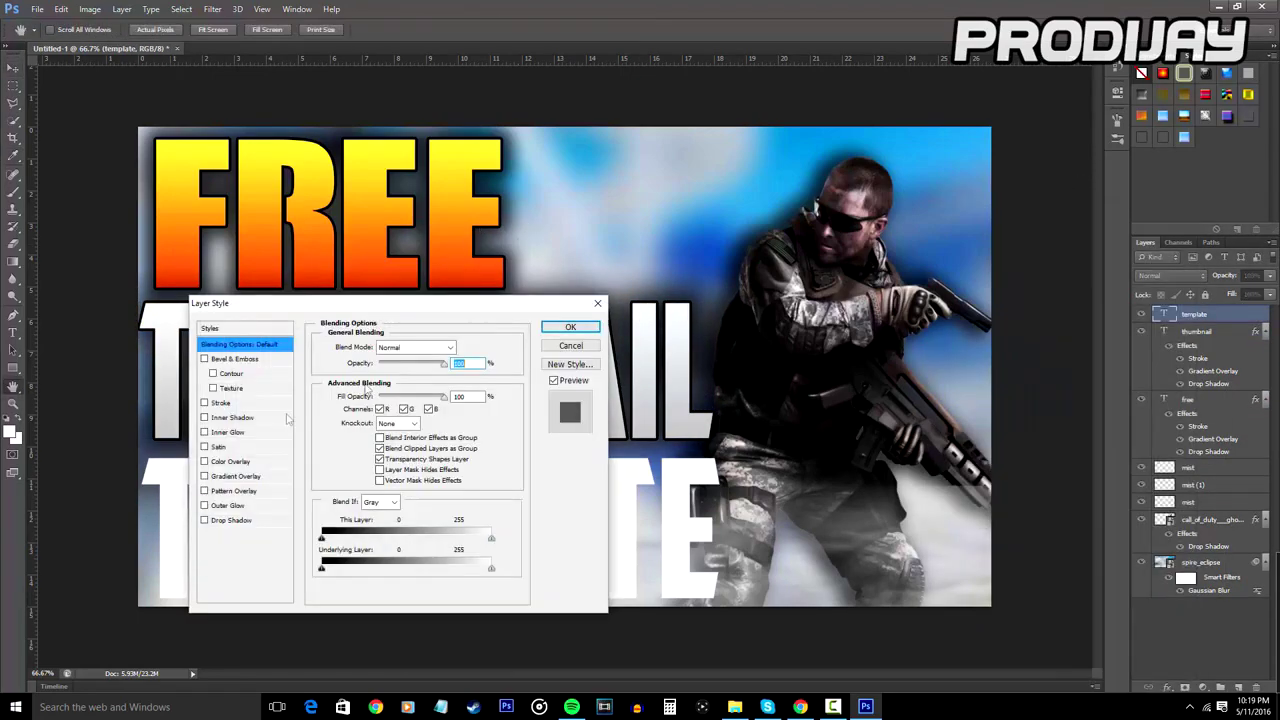
left_click(238, 476)
left_click(396, 378)
left_click(1191, 374)
left_click(217, 403)
left_click(571, 327)
double_click(1170, 334)
left_click(231, 520)
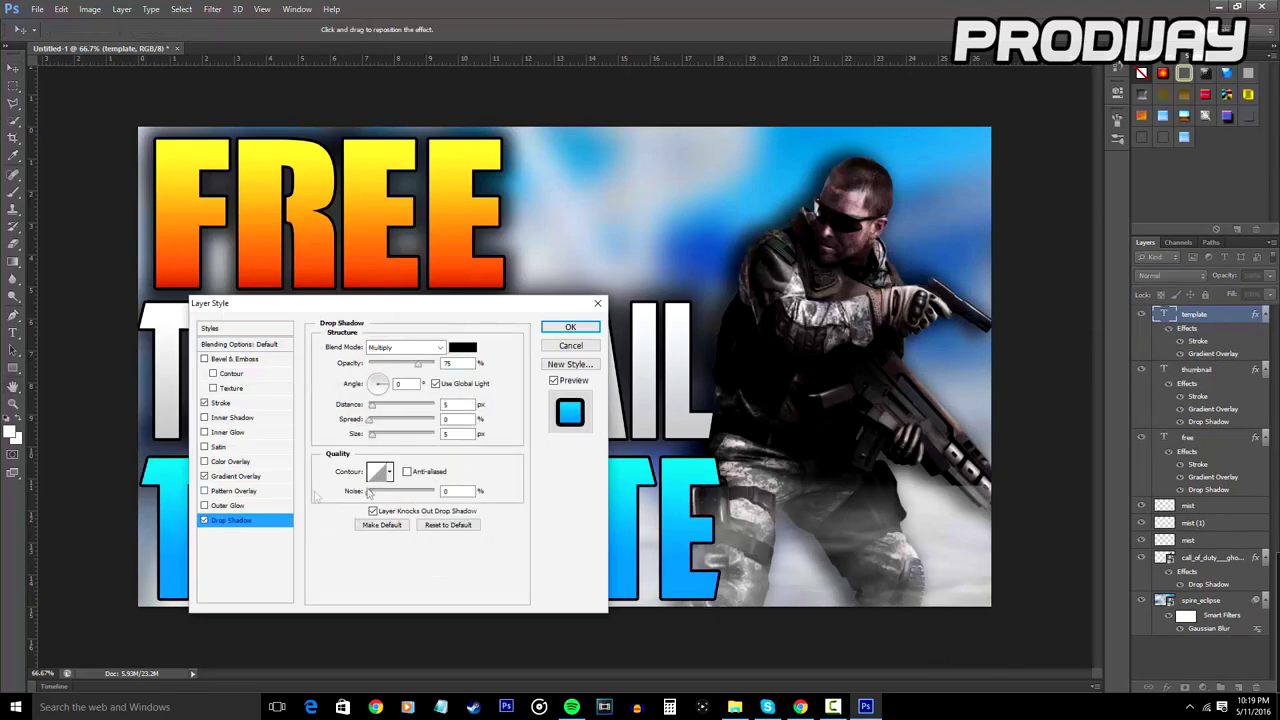
left_click(570, 327)
Step: Add an outer glow to the TEMPLATE text, pick its colour and increase its size and range
double_click(1186, 328)
left_click(227, 505)
left_click(355, 394)
left_click(1110, 480)
left_click(355, 394)
left_click(169, 487)
left_click(1122, 481)
left_click_drag(375, 448, 404, 464)
left_click_drag(402, 520, 420, 523)
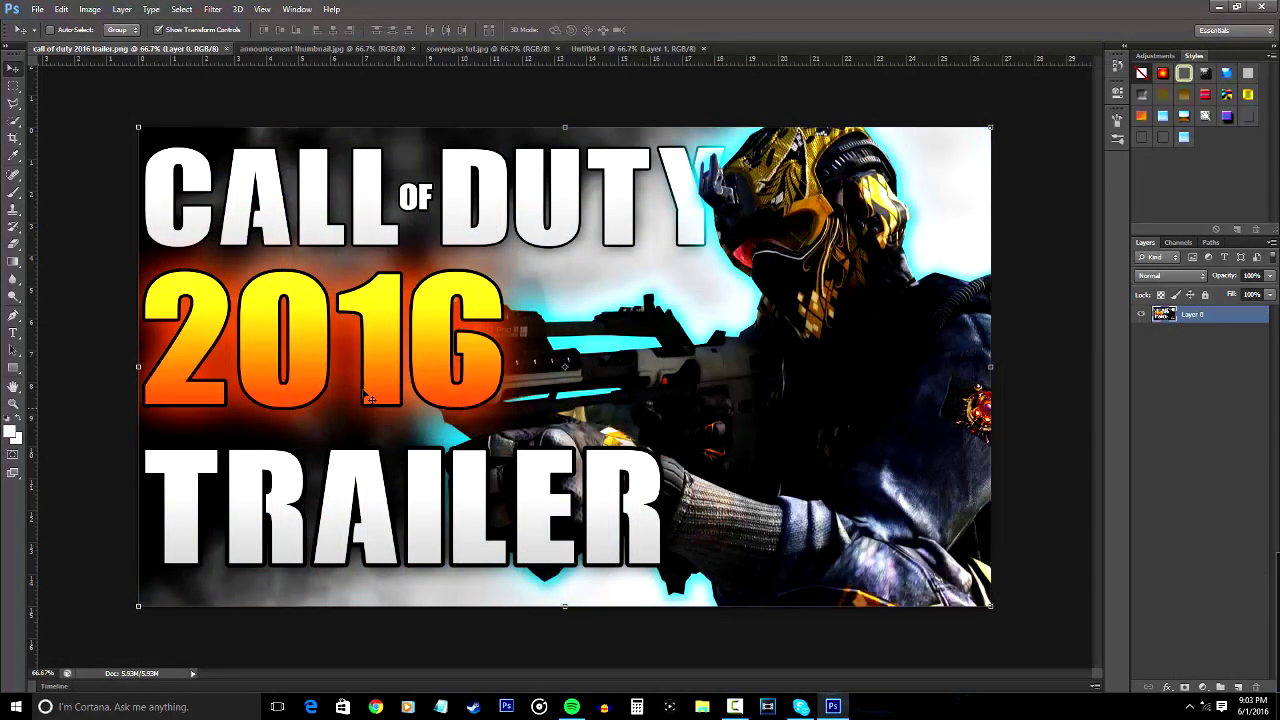
Step: View the announcement thumbnail and sonyvegas tut example documents, and return to the blank Untitled-1 document
left_click(352, 49)
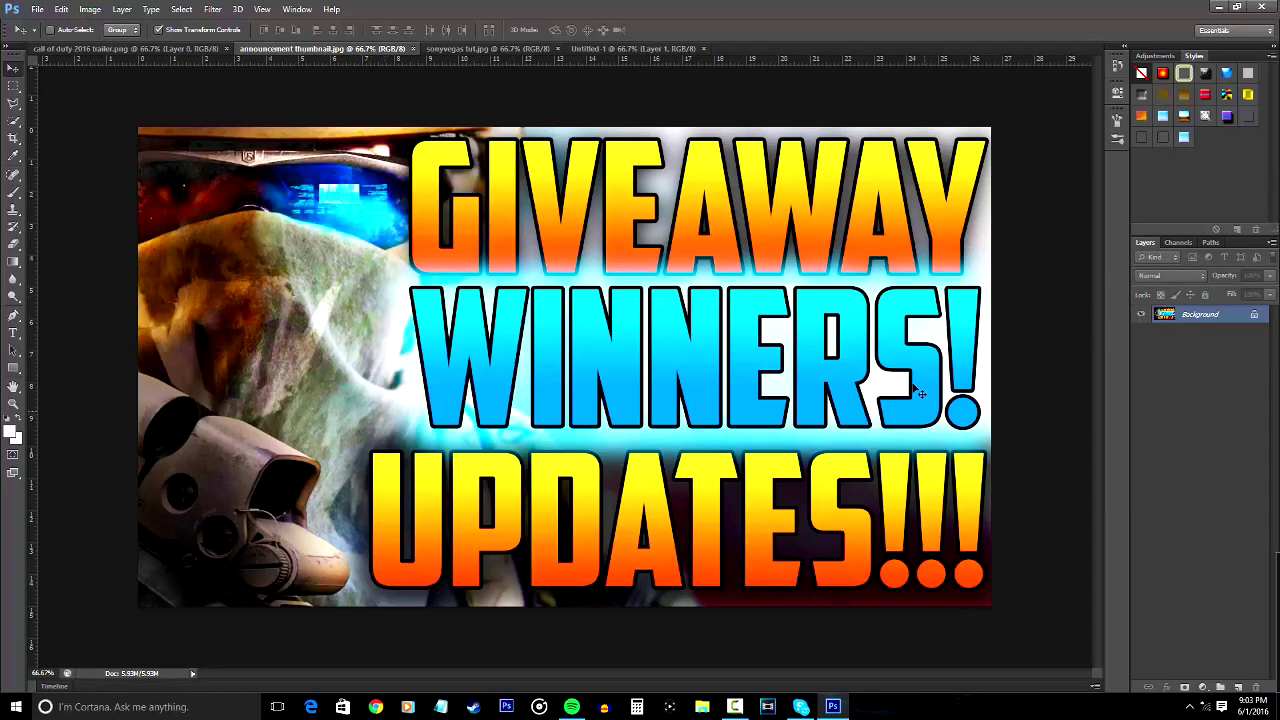
left_click(487, 49)
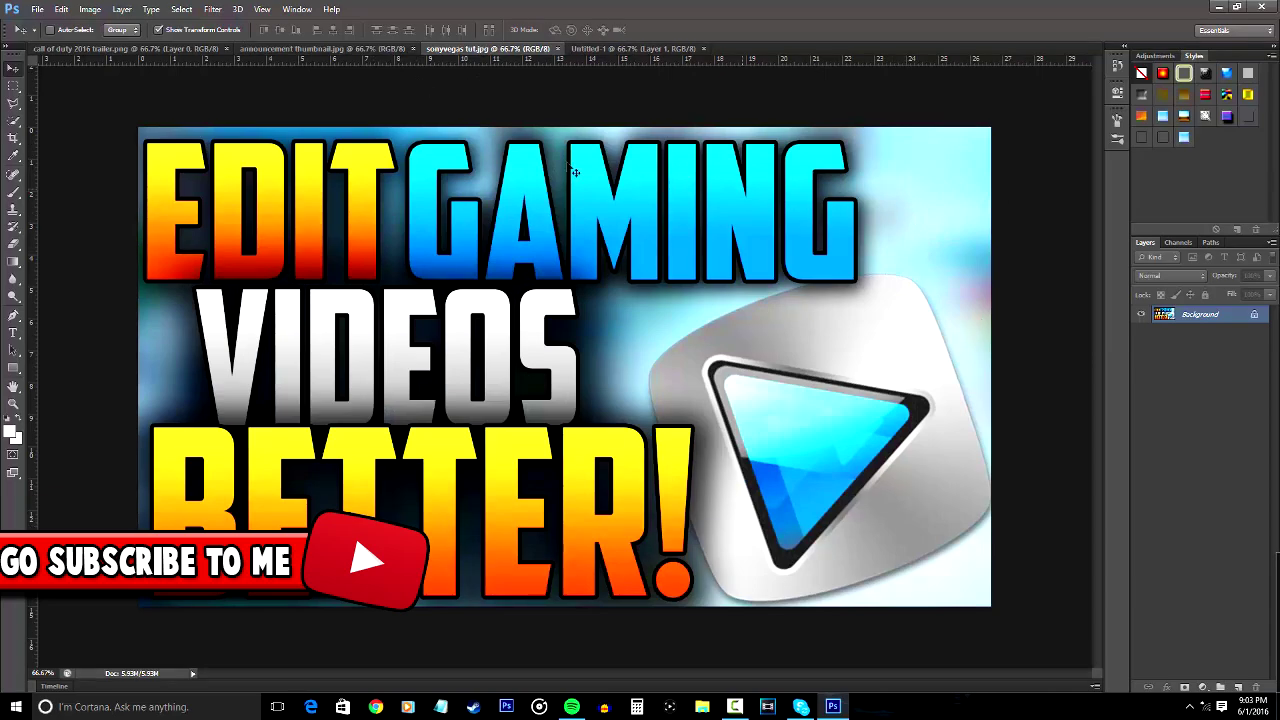
left_click(630, 49)
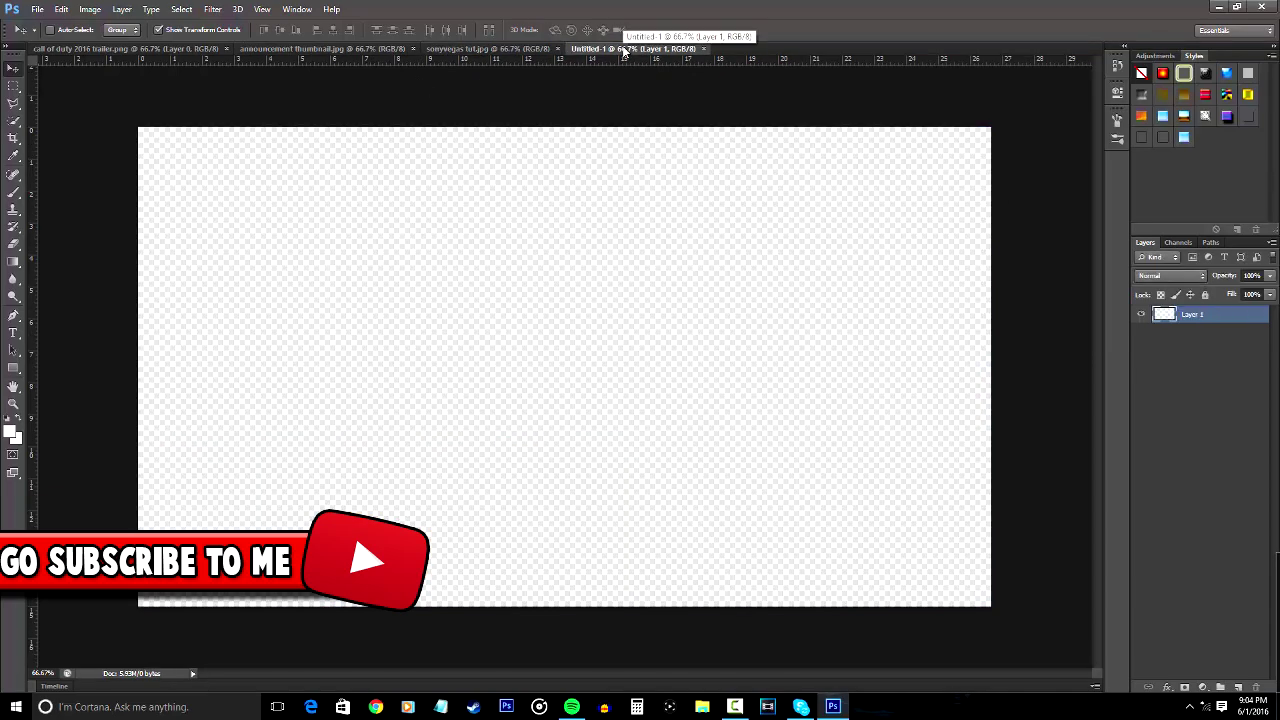
Step: Examine the preset, width, height and resolution settings for a new document
left_click(43, 12)
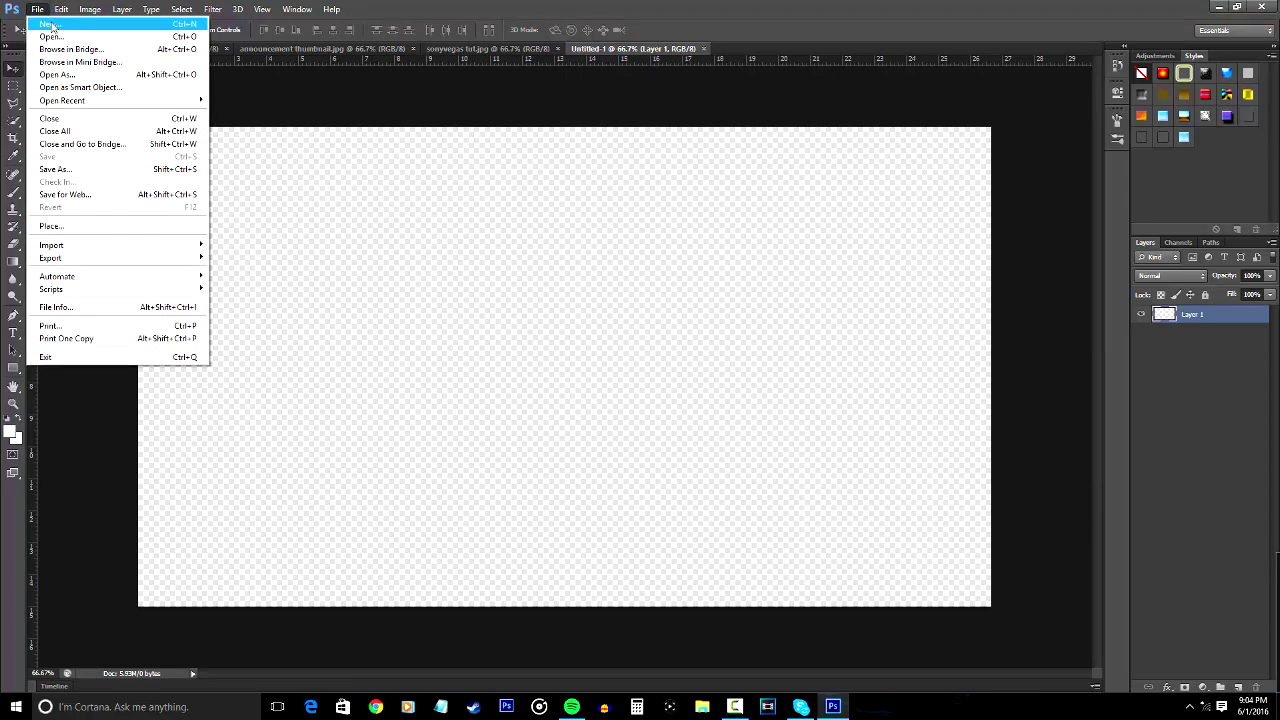
left_click(73, 31)
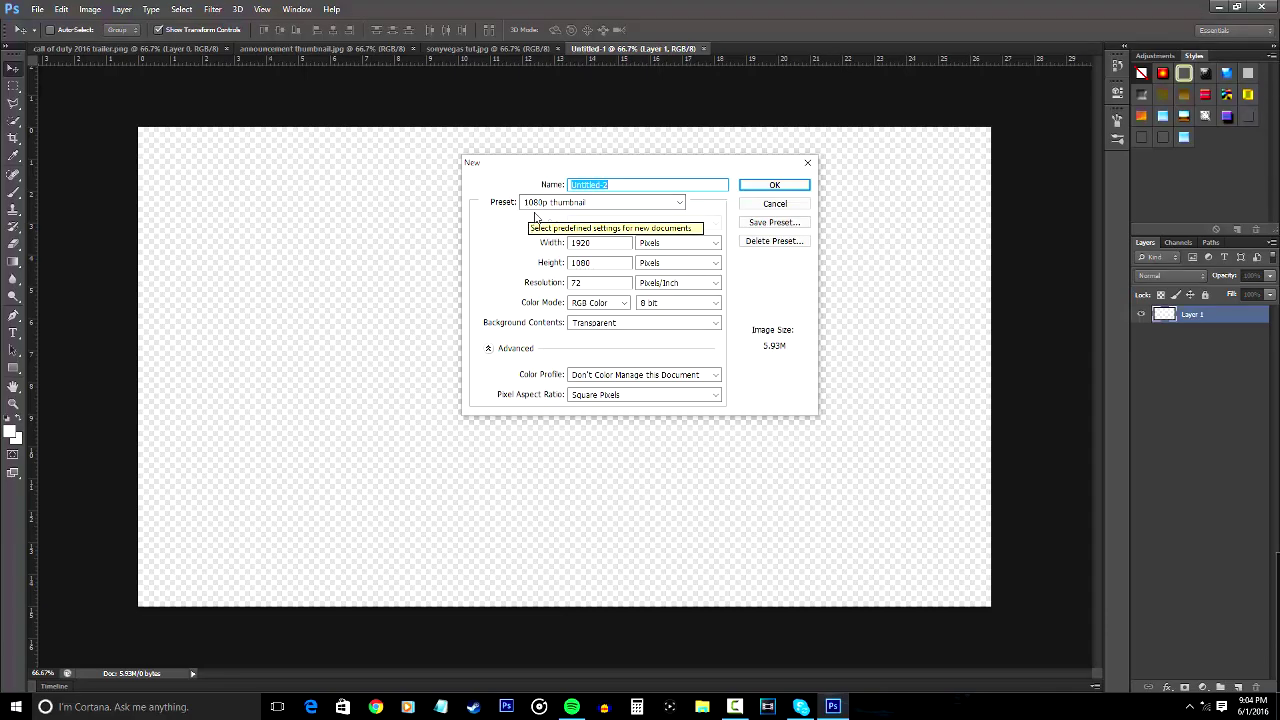
left_click_drag(599, 242, 563, 244)
left_click(598, 242)
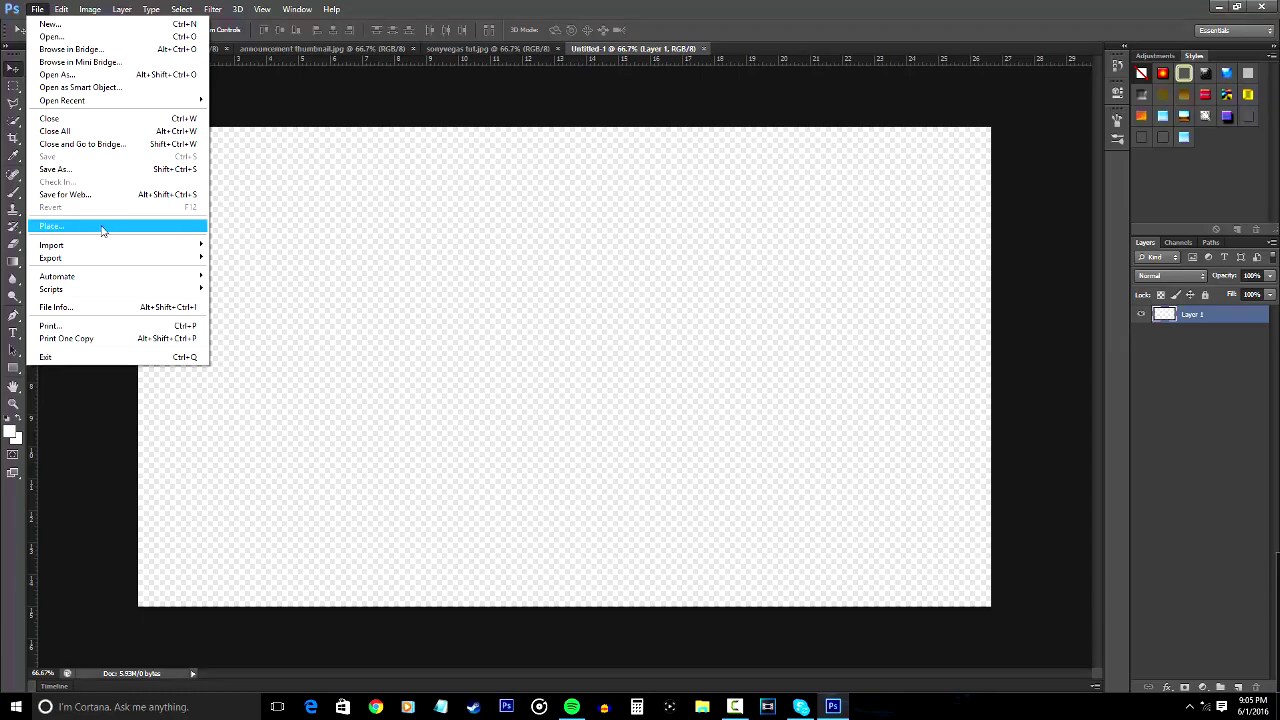
Step: Place the spireone image in the blank document and move it to the canvas's upper-left corner
left_click(95, 232)
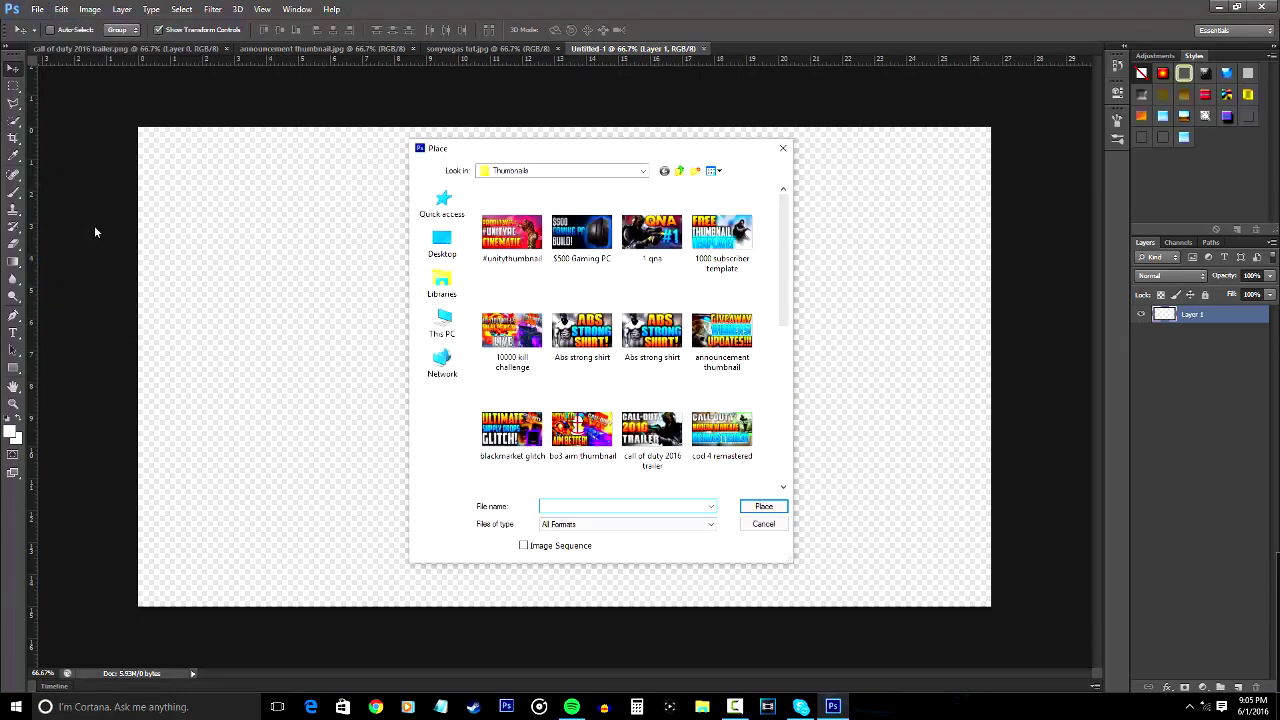
left_click(430, 243)
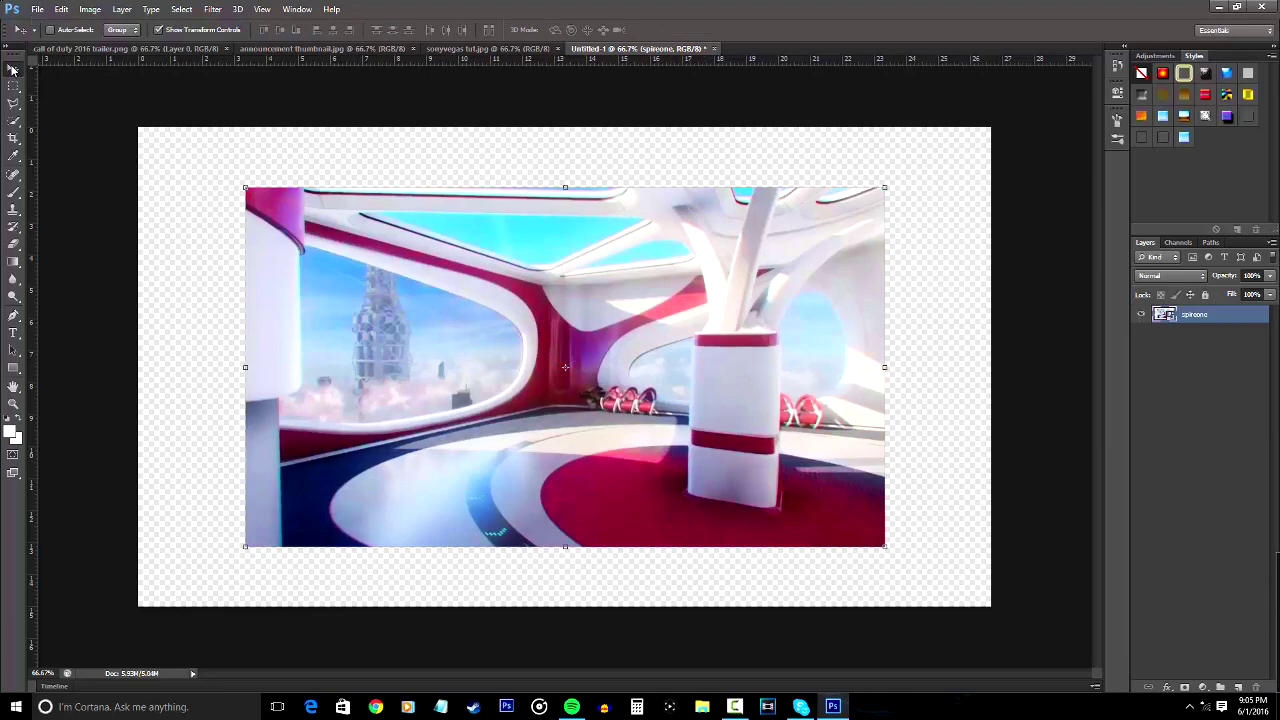
left_click_drag(660, 377, 547, 324)
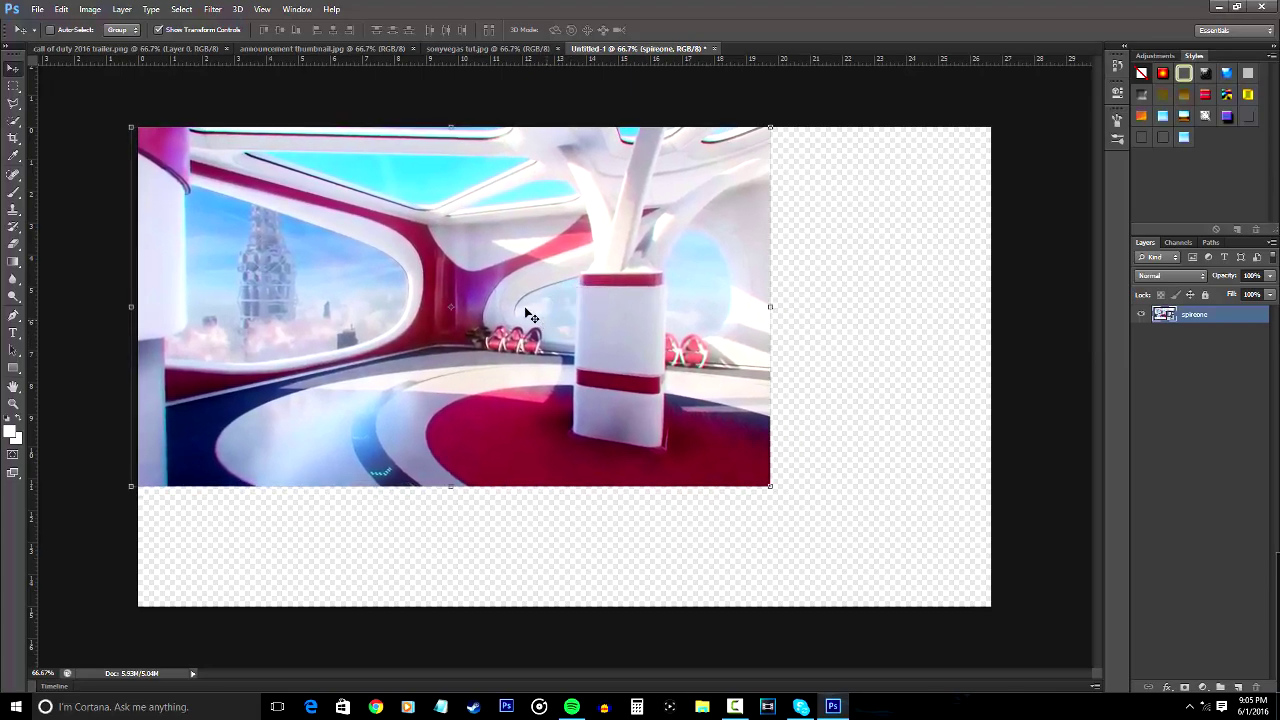
Step: Enlarge the spireone image proportionally so that it covers the whole canvas
left_click(768, 487)
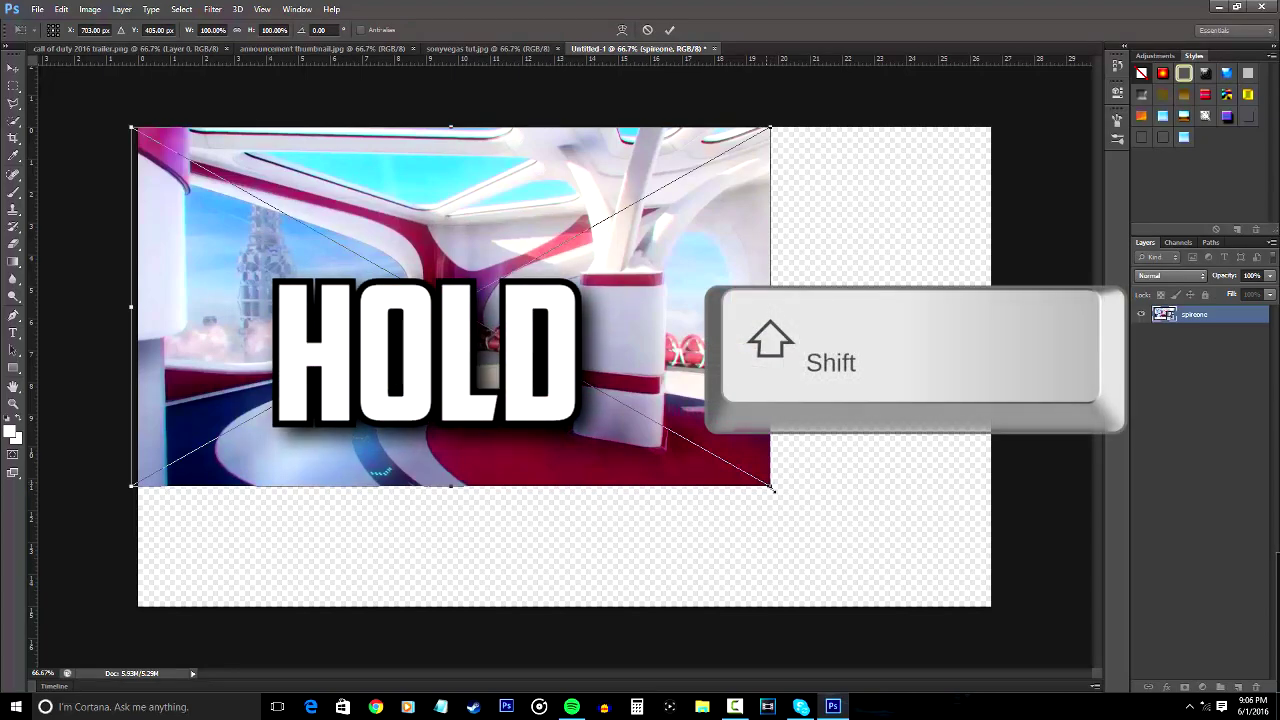
left_click_drag(772, 489, 1050, 642)
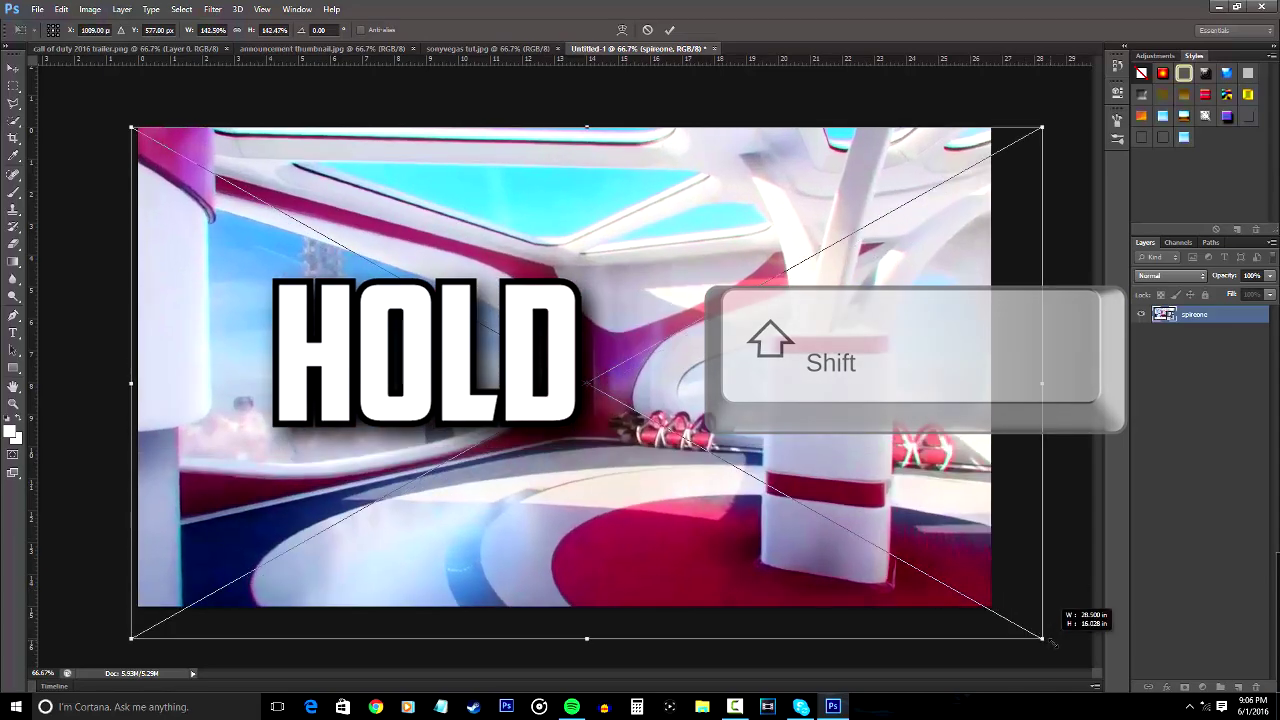
key("Return")
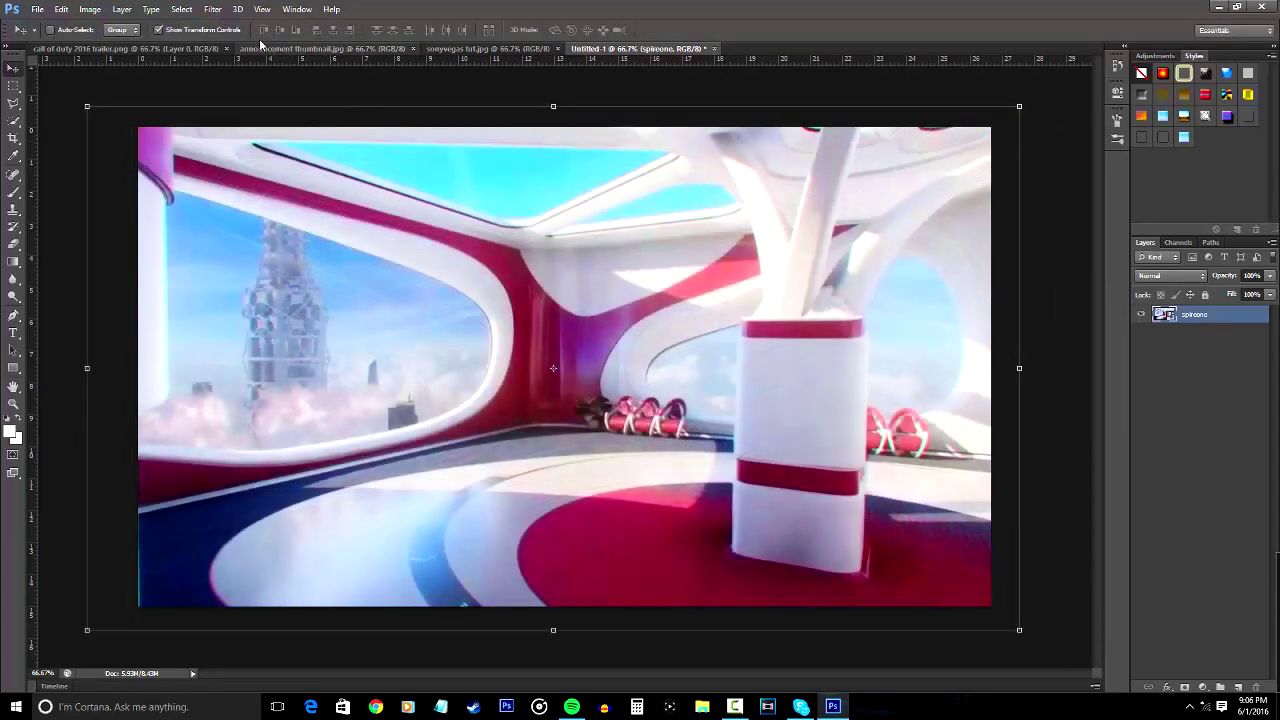
Step: Apply a Gaussian Blur to the spireone background, raising the radius until its shapes are heavily softened
left_click(216, 9)
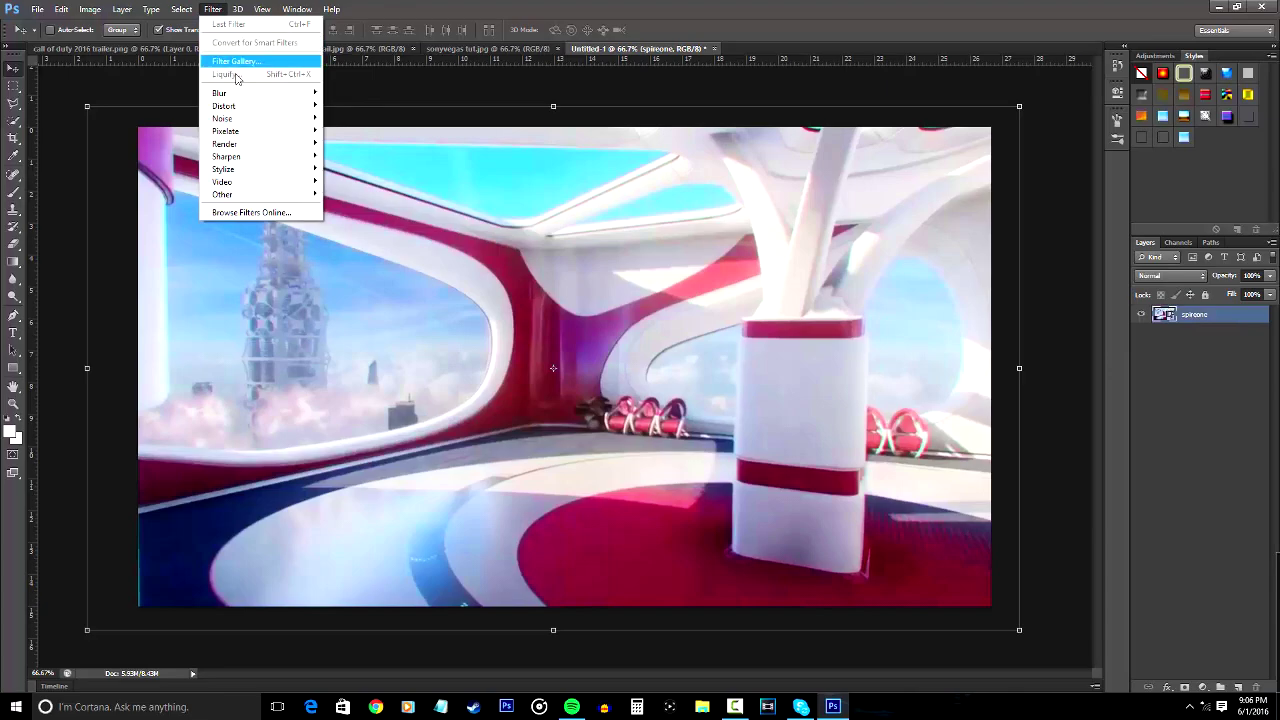
mouse_move(262, 95)
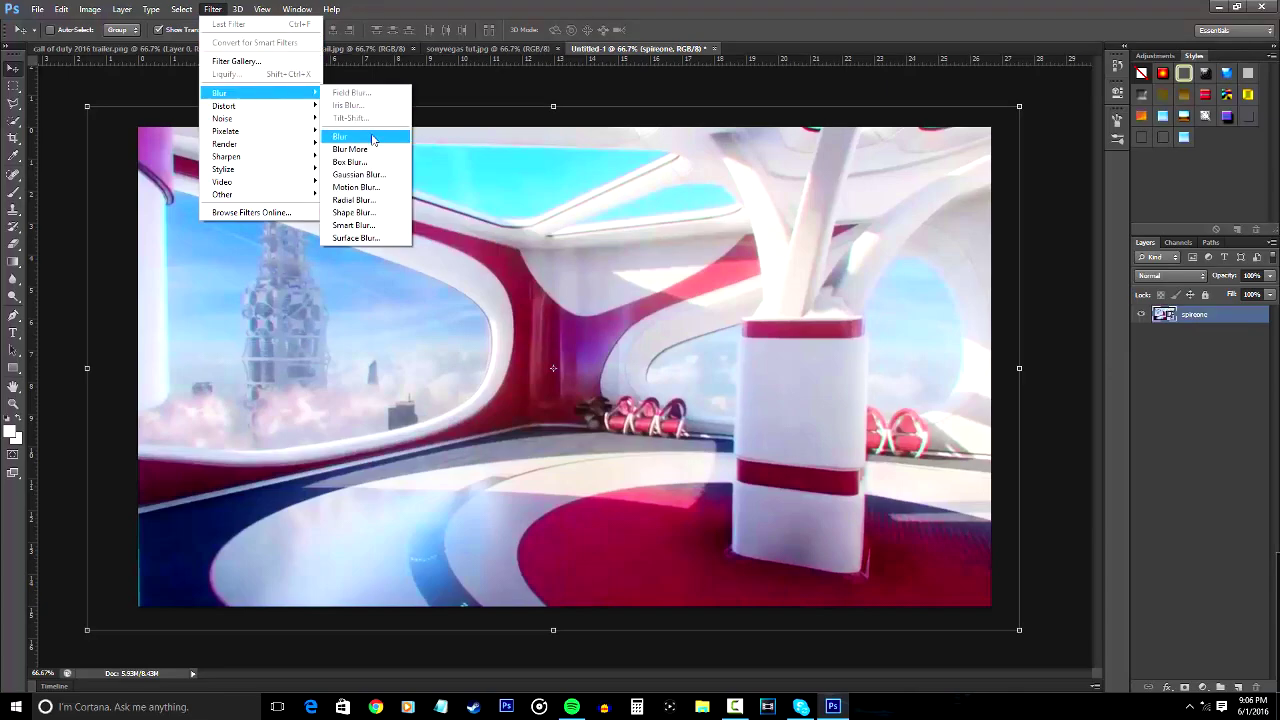
left_click(373, 178)
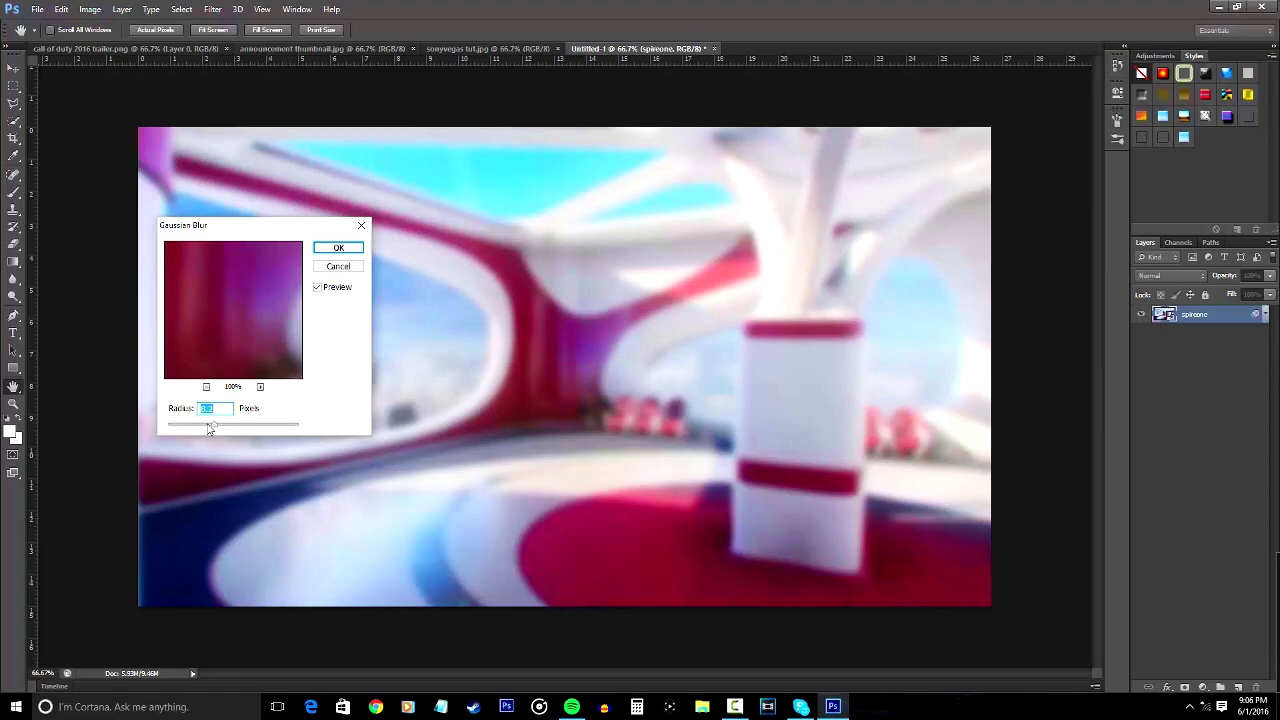
left_click_drag(224, 428, 235, 430)
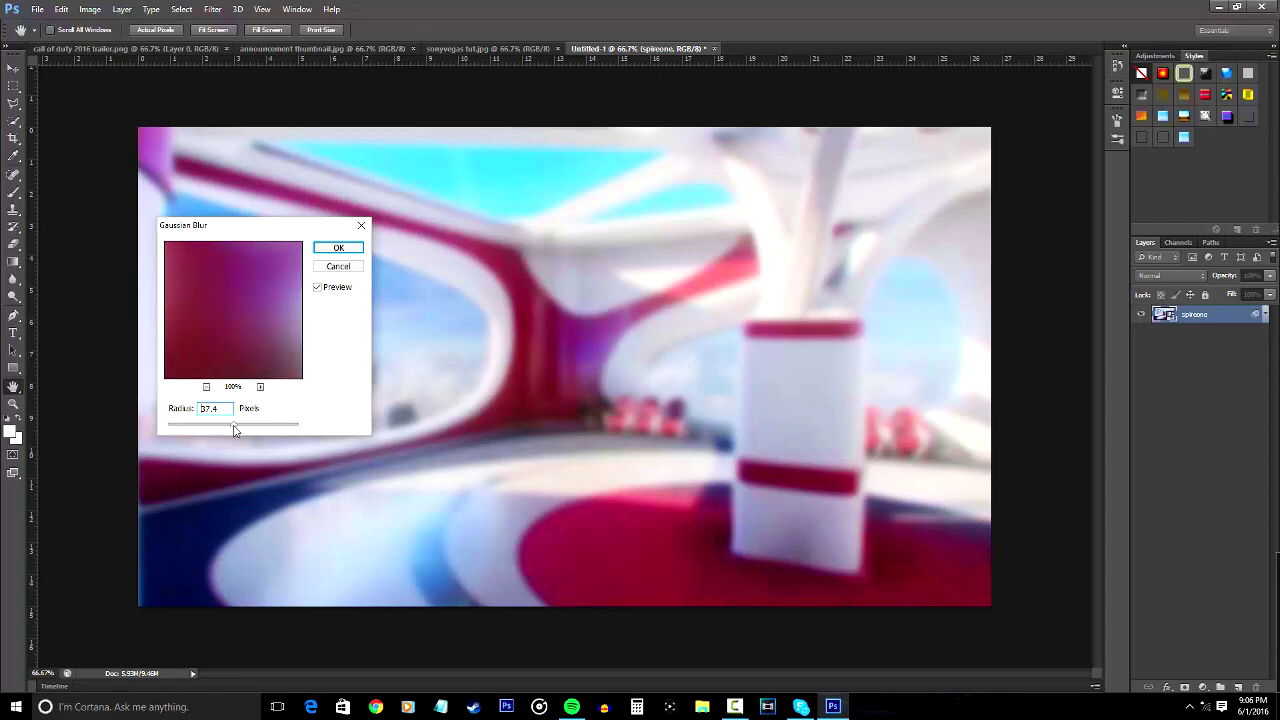
key("Return")
left_click(38, 10)
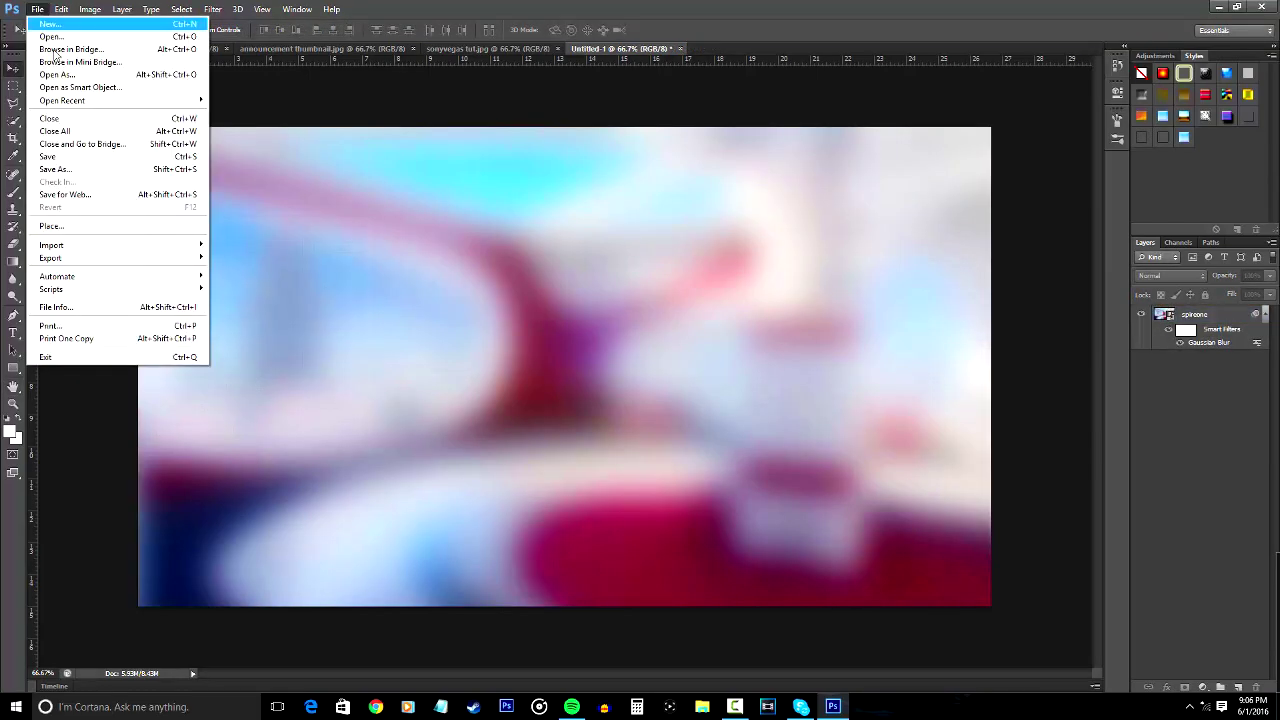
left_click(97, 228)
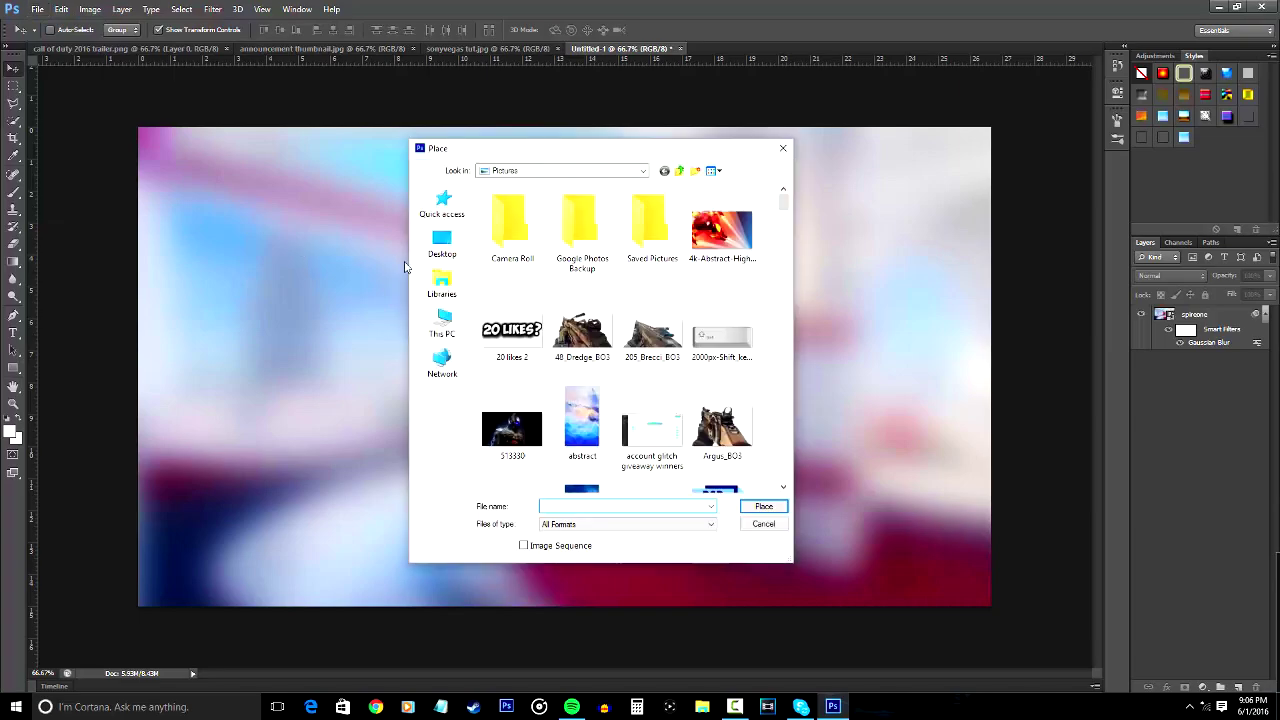
scroll(568, 305, "down", 5)
scroll(568, 305, "down", 10)
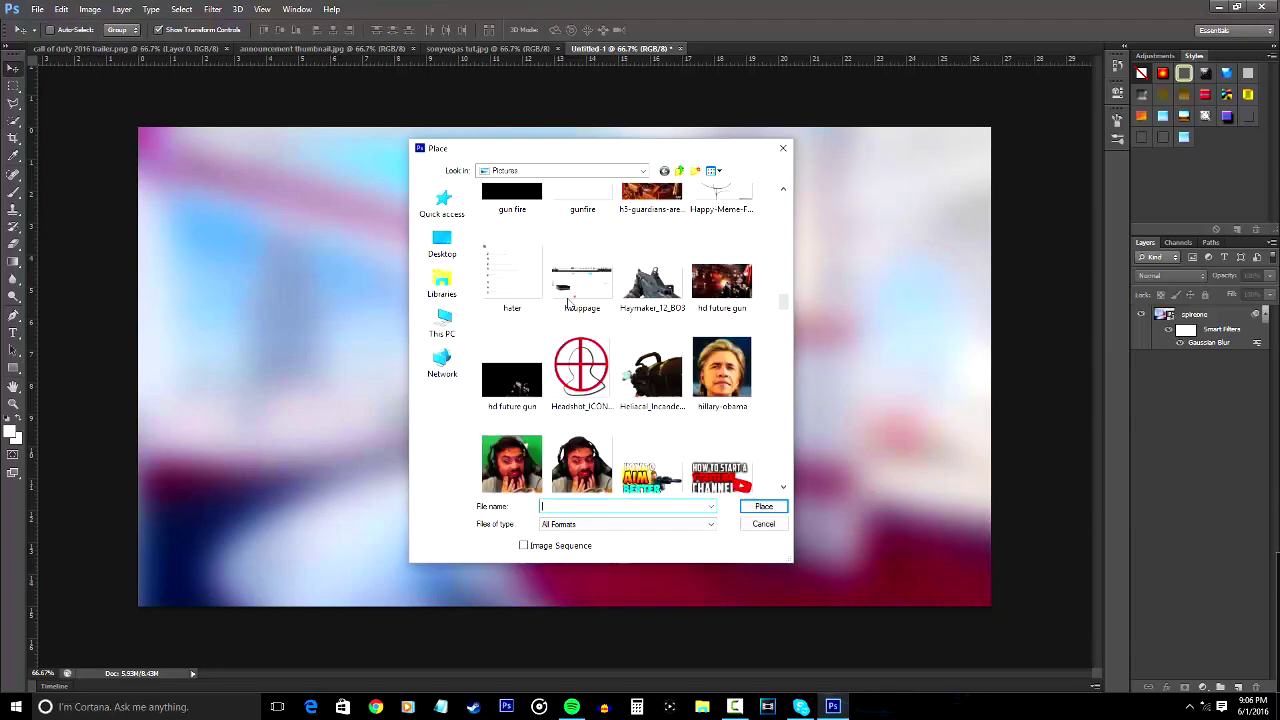
scroll(652, 392, "down", 15)
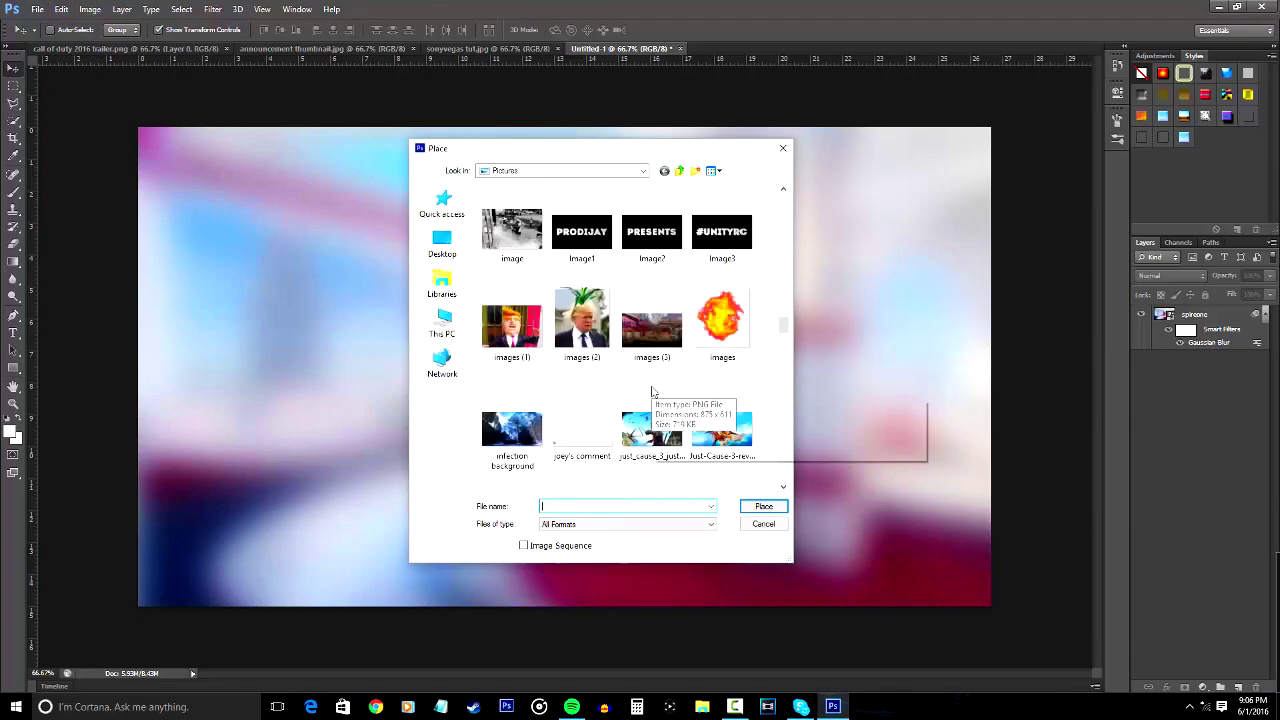
scroll(652, 392, "up", 10)
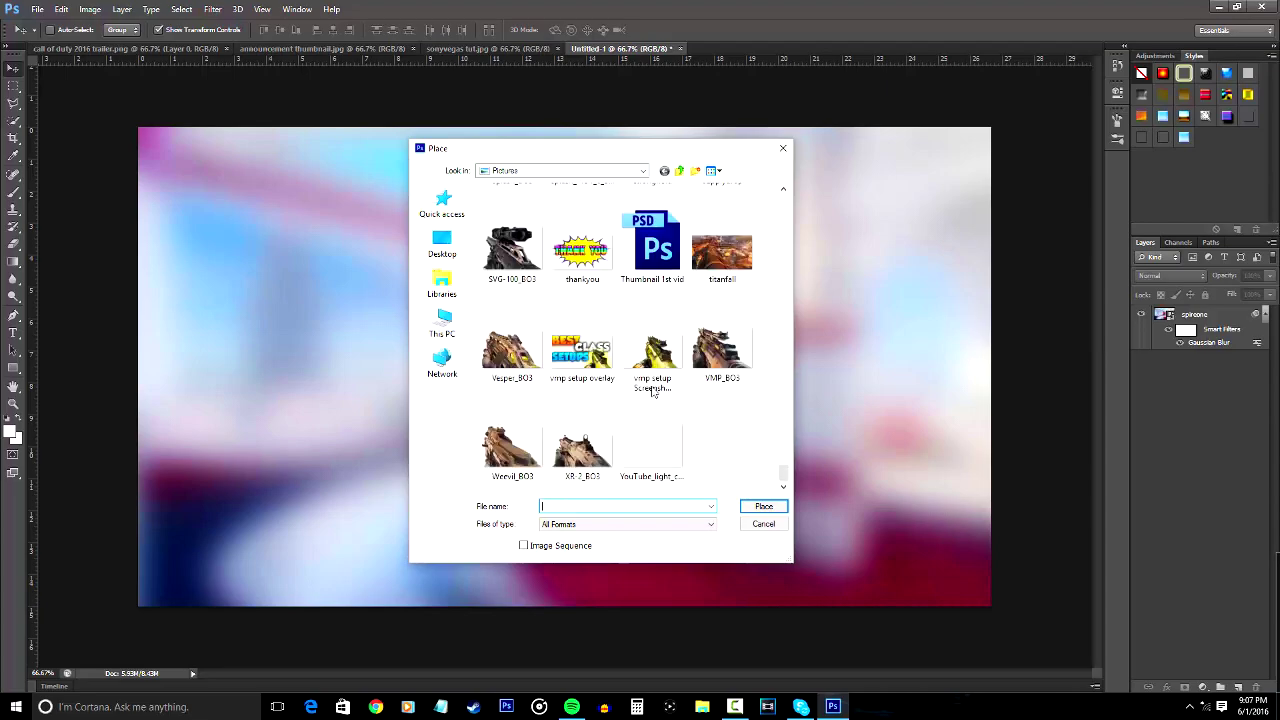
scroll(652, 392, "up", 10)
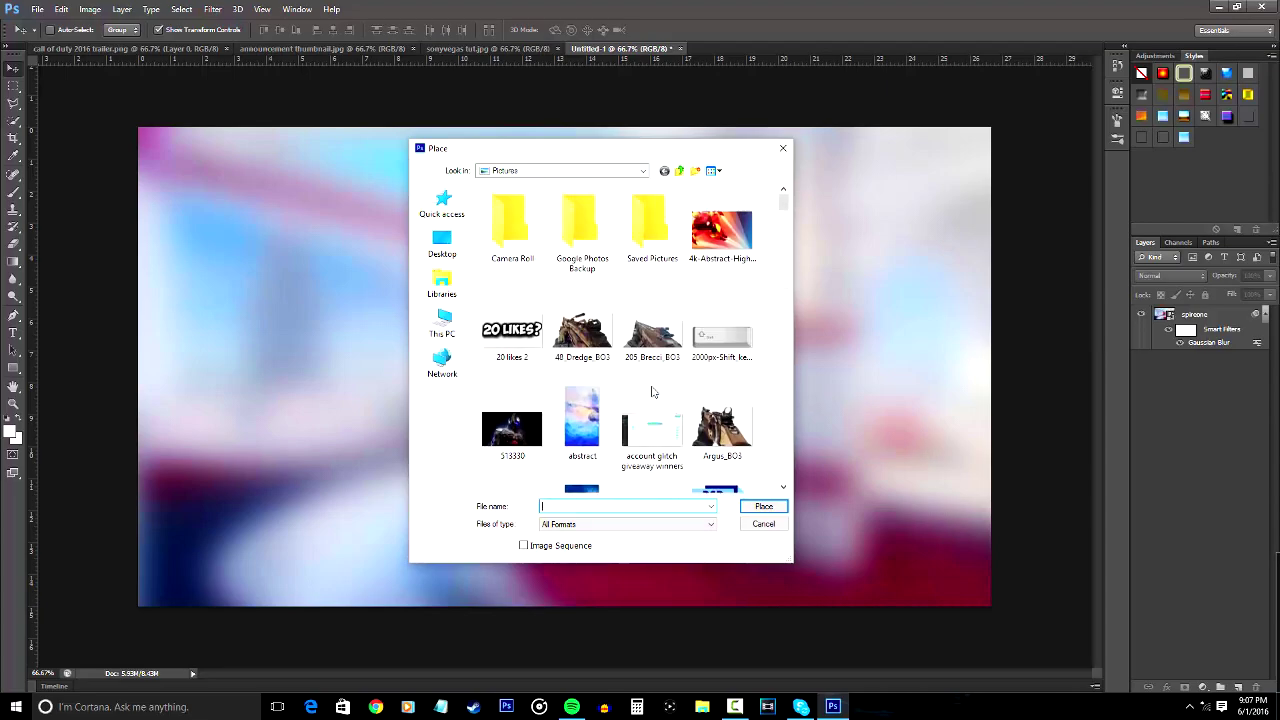
left_click(762, 524)
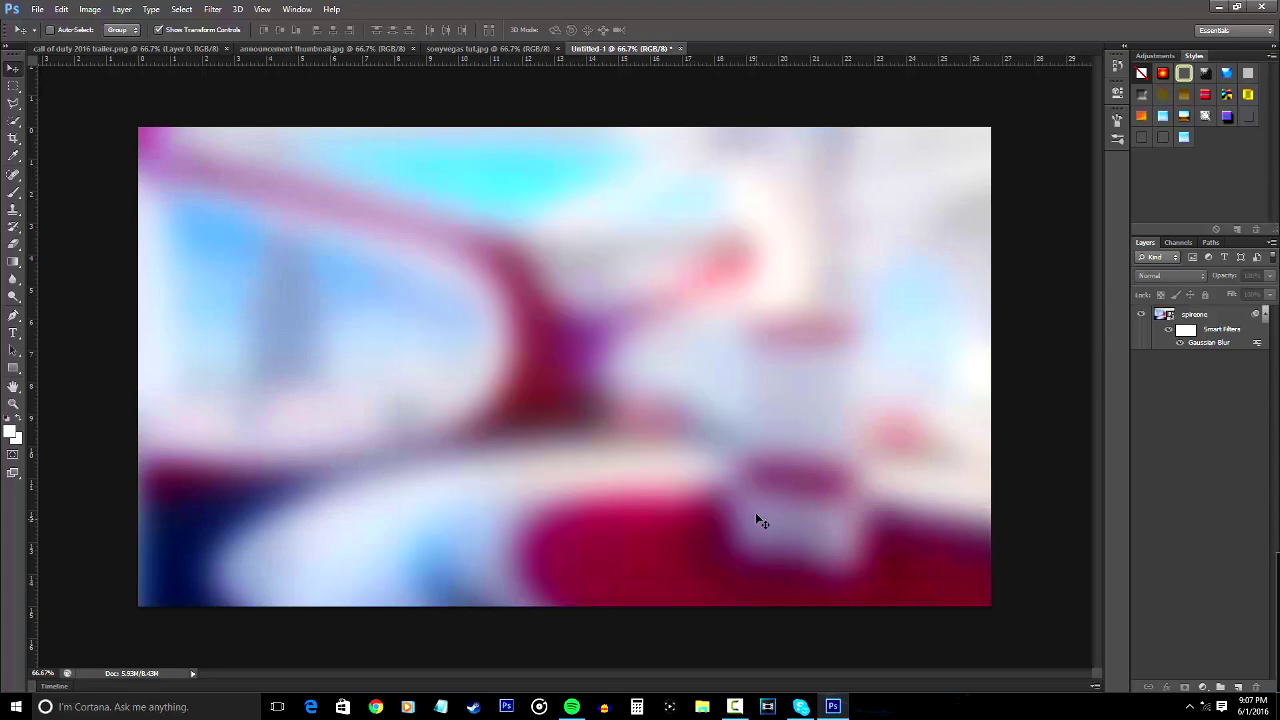
left_click(37, 9)
left_click(50, 82)
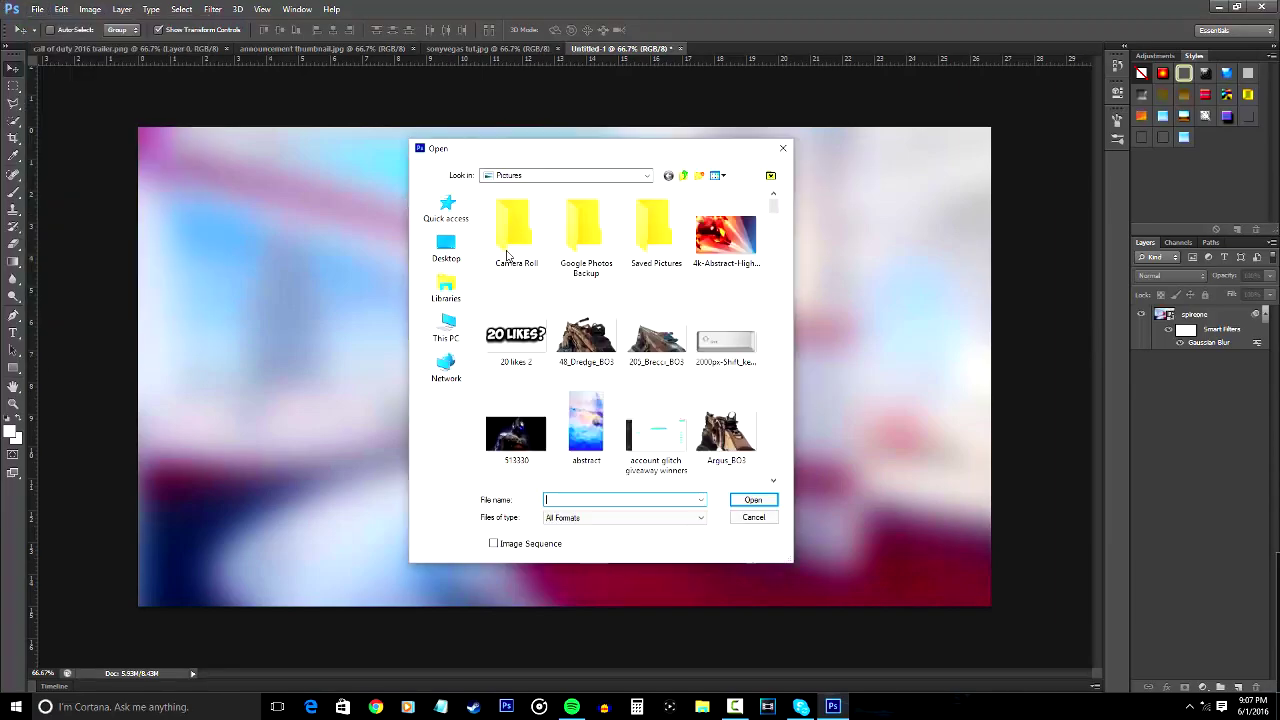
scroll(594, 300, "down", 10)
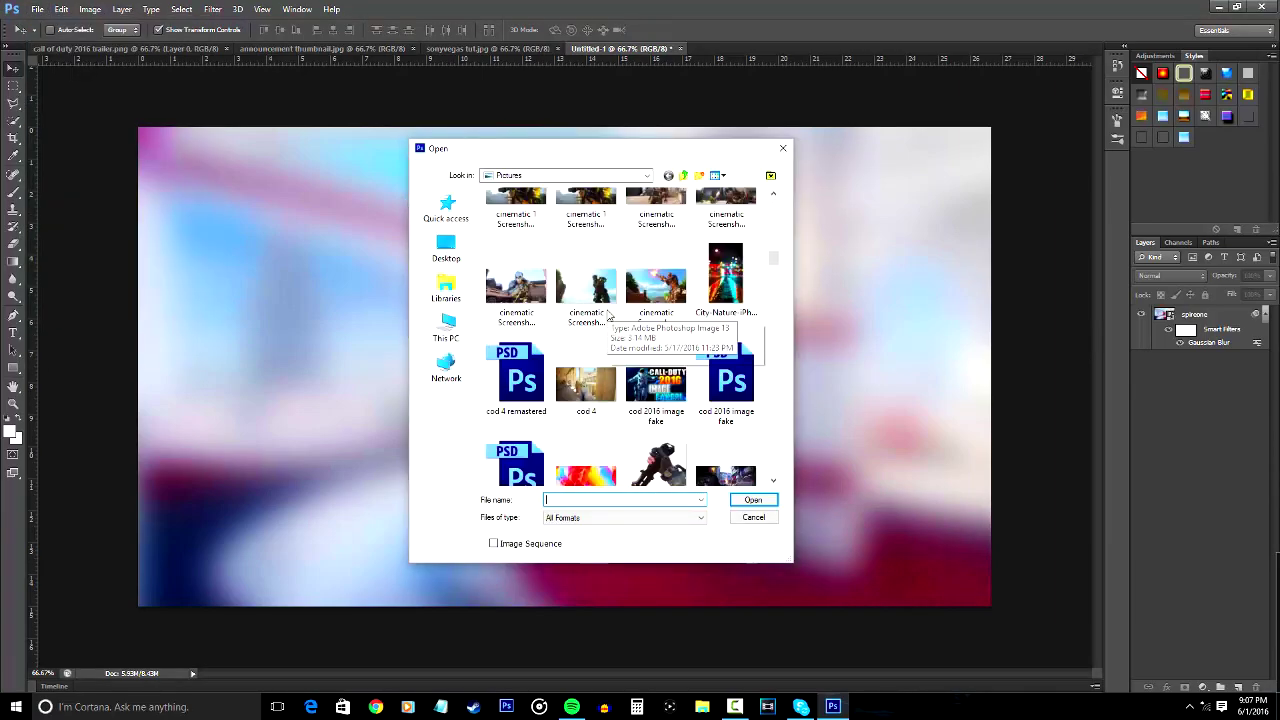
left_click(592, 236)
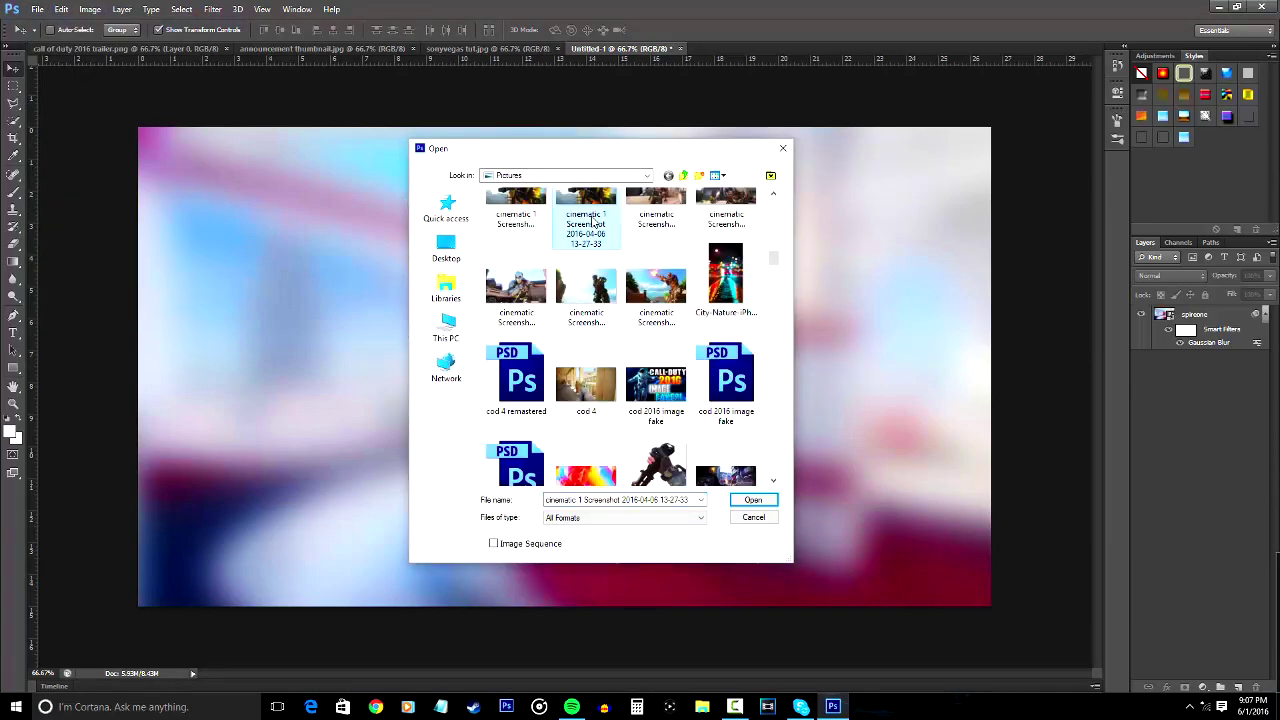
left_click(745, 502)
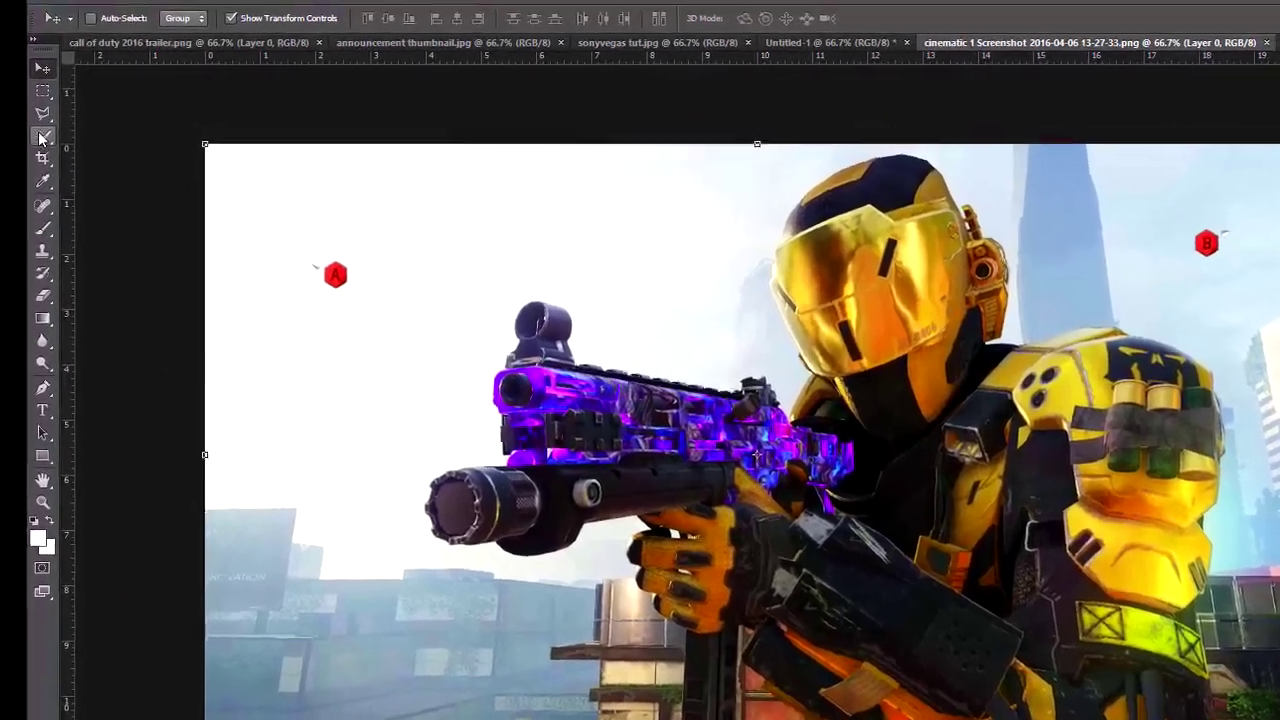
Step: Select the yellow-armoured soldier together with the purple gun using the Quick Selection tool
left_click(41, 136)
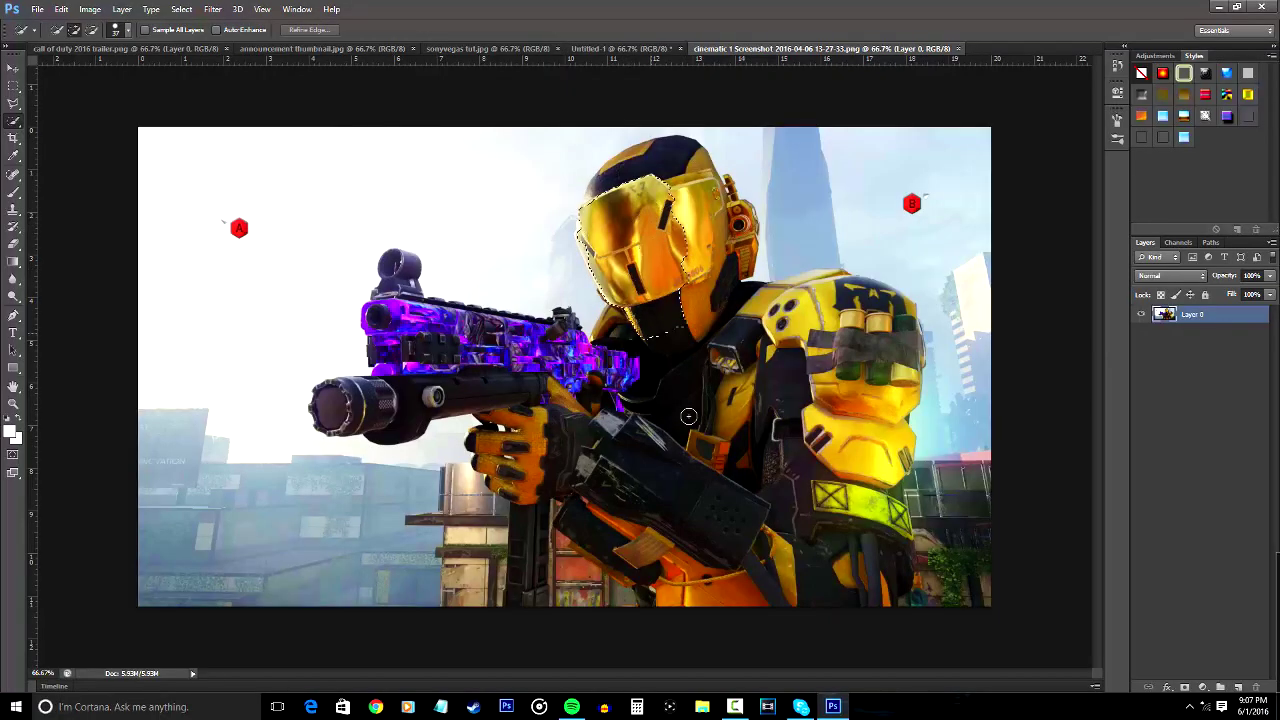
mouse_move(688, 416)
left_mouse_down()
mouse_move(834, 590)
mouse_move(872, 510)
mouse_move(859, 348)
mouse_move(787, 287)
left_mouse_up()
mouse_move(966, 523)
left_mouse_down()
mouse_move(959, 424)
mouse_move(965, 604)
mouse_move(929, 601)
mouse_move(930, 492)
left_mouse_up()
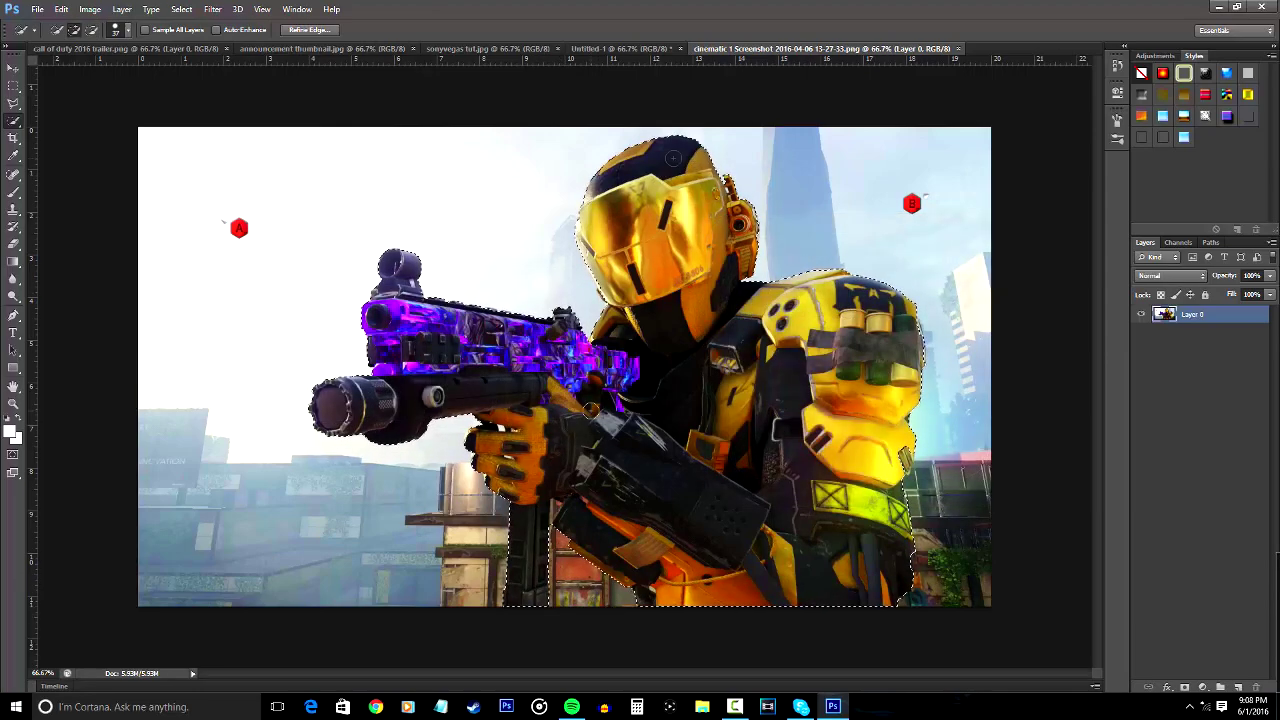
Step: Invert the soldier selection, delete the surrounding background and deselect
right_click(591, 411)
left_click(625, 436)
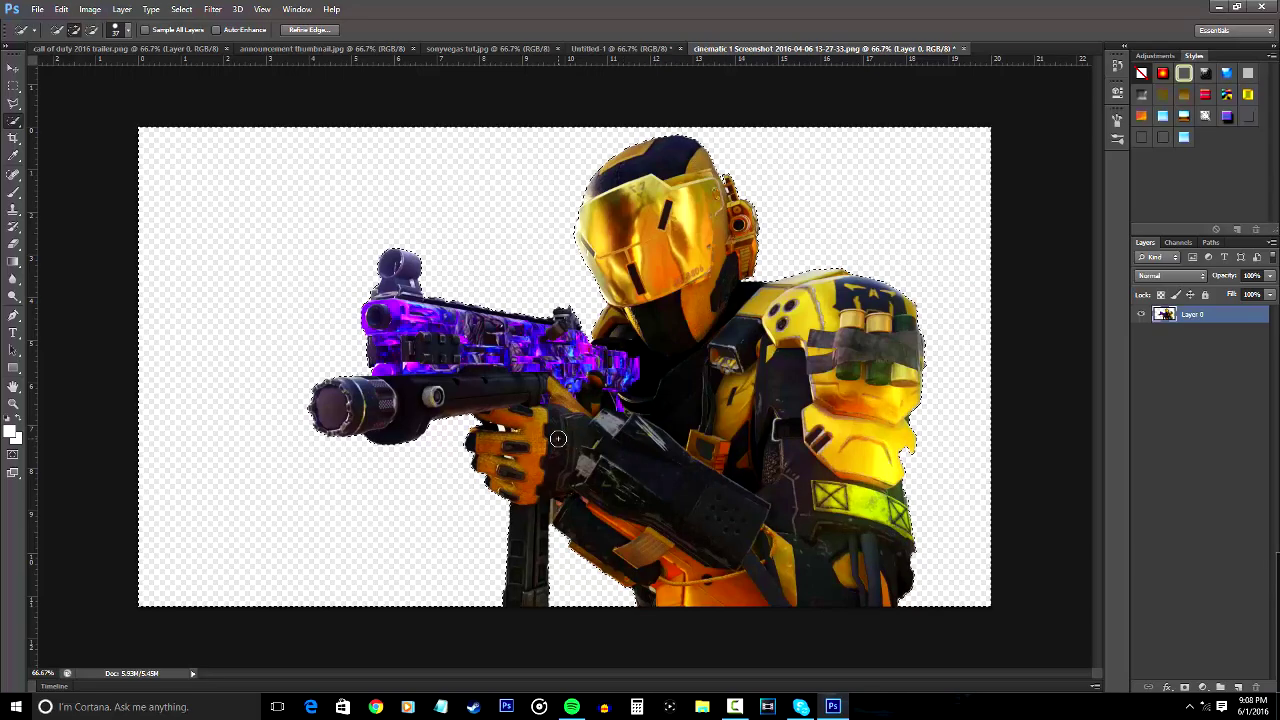
key("ctrl+d")
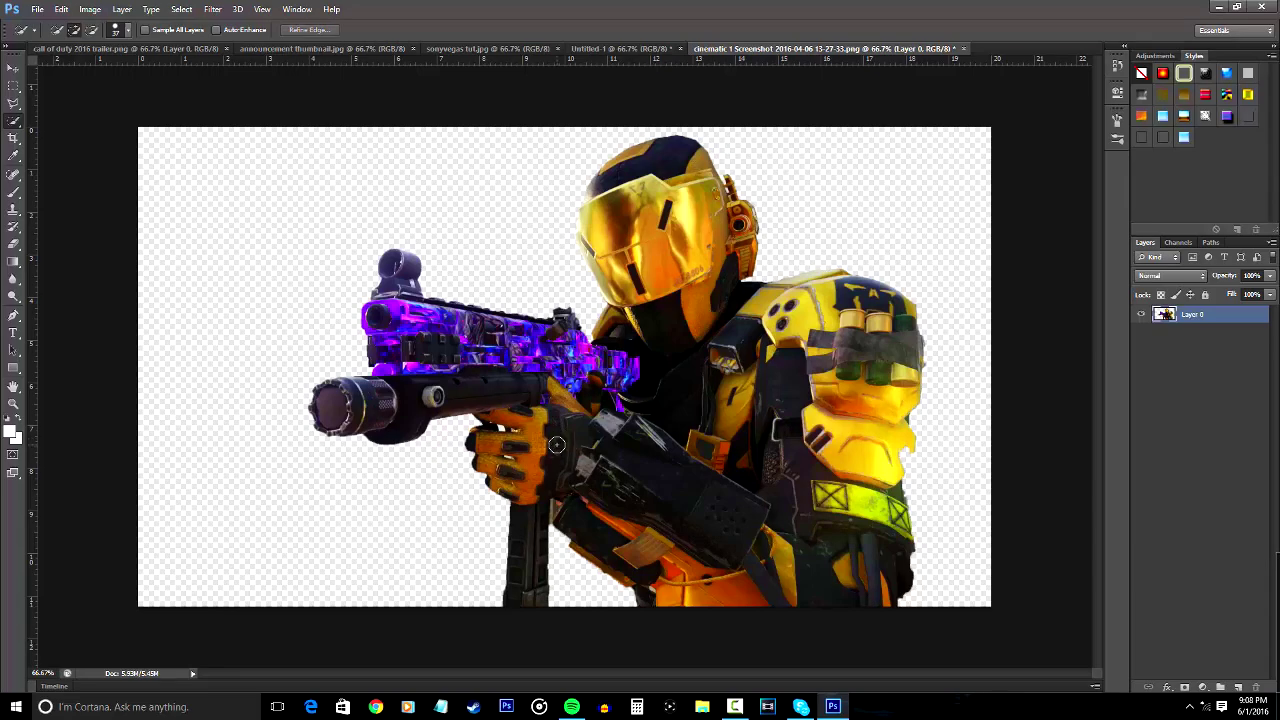
Step: Duplicate the cut-out soldier layer into the Untitled-1 thumbnail document
key("v")
left_click(607, 50)
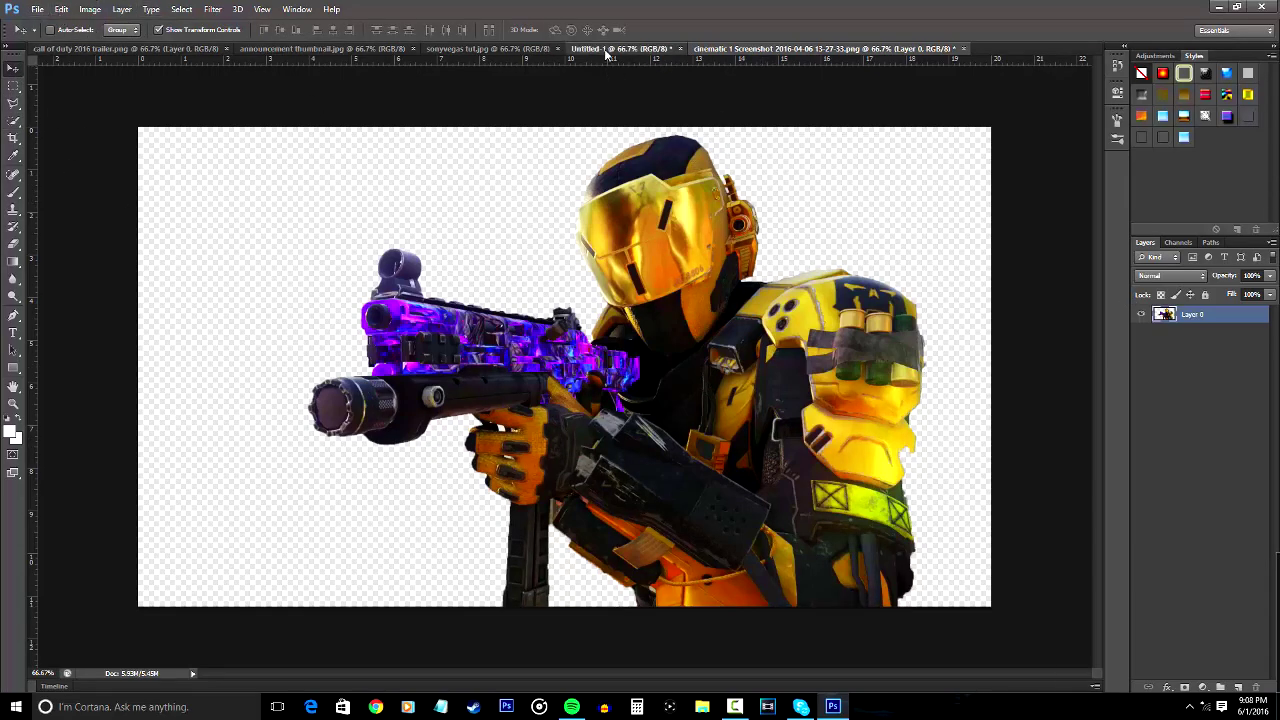
left_click(778, 49)
left_click(38, 10)
left_click(38, 12)
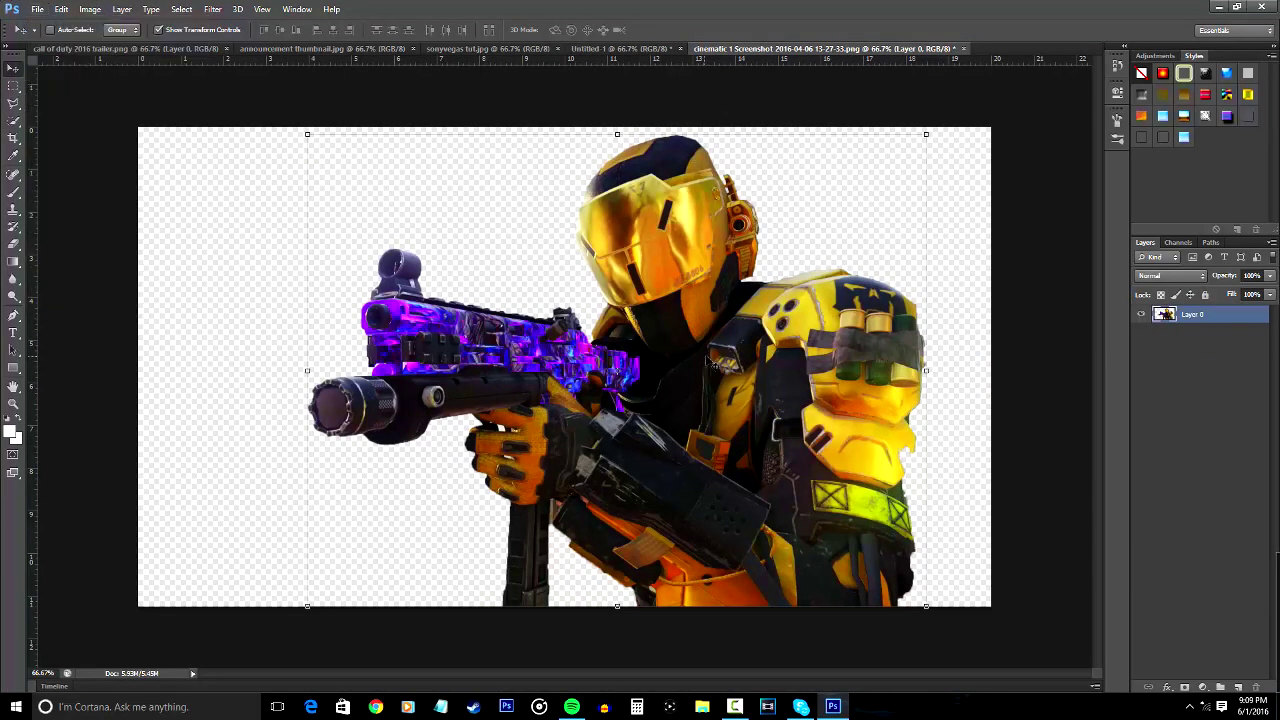
right_click(1200, 315)
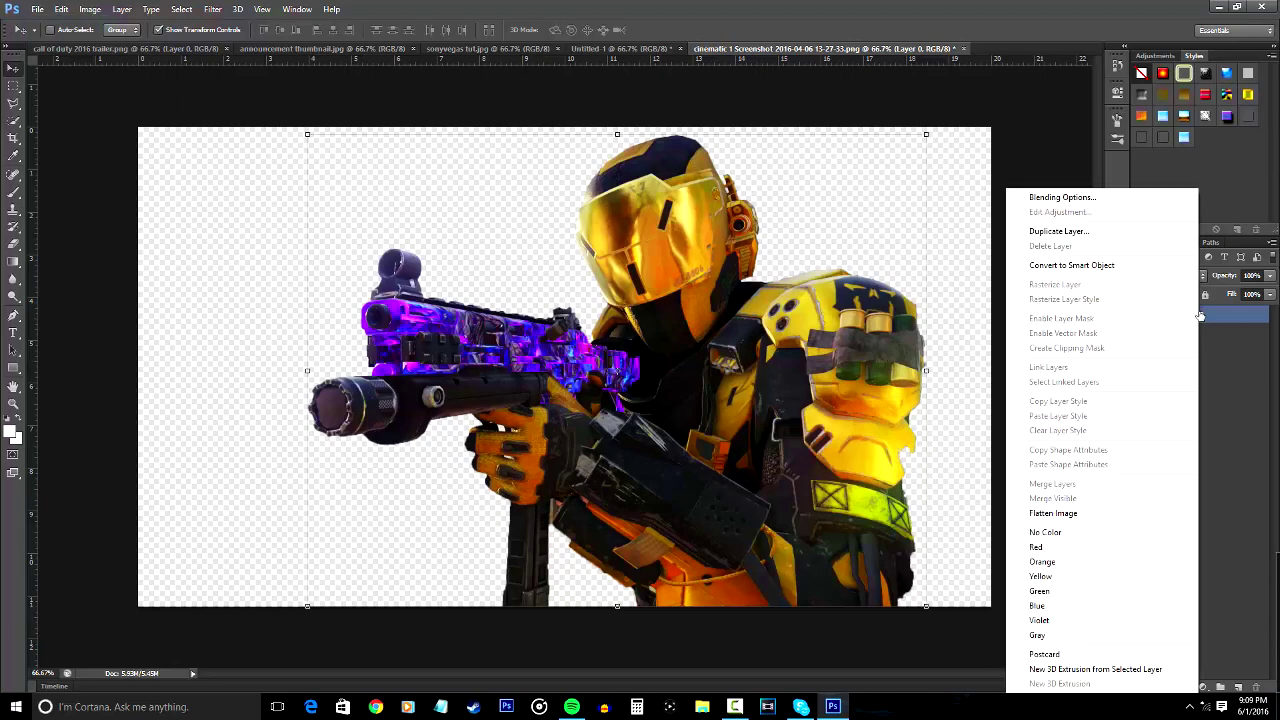
left_click(1116, 236)
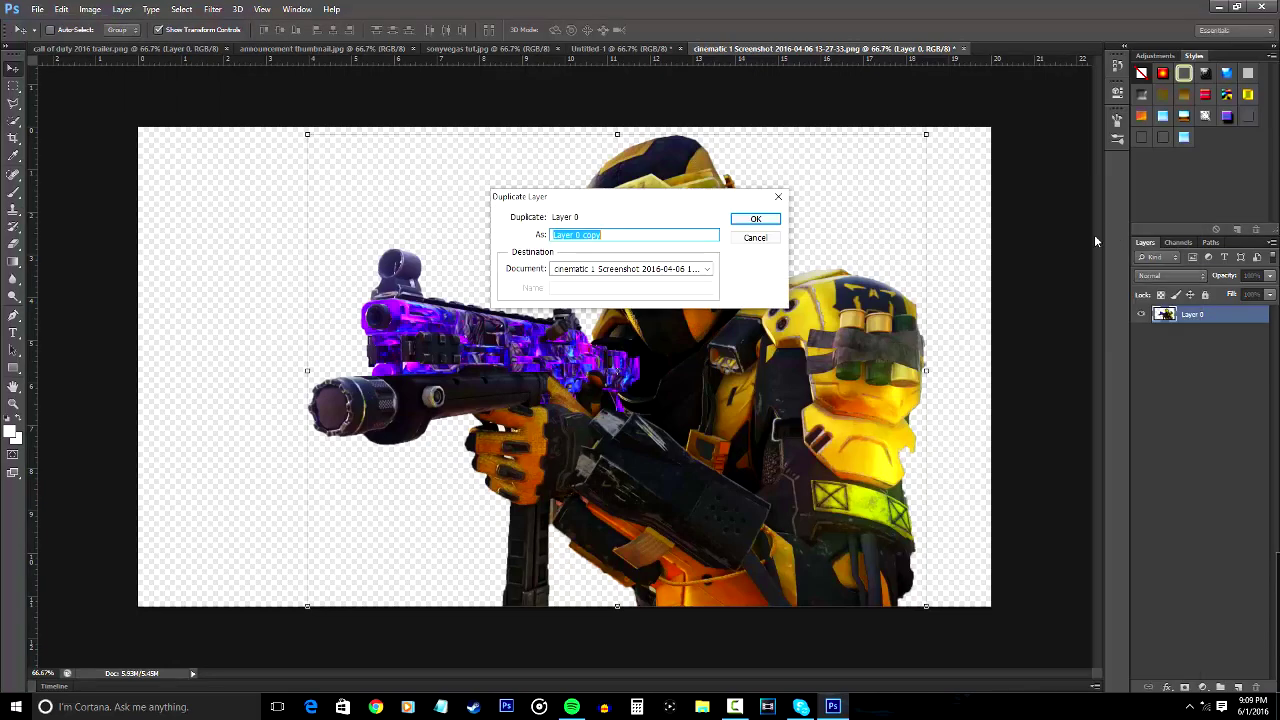
left_click(709, 269)
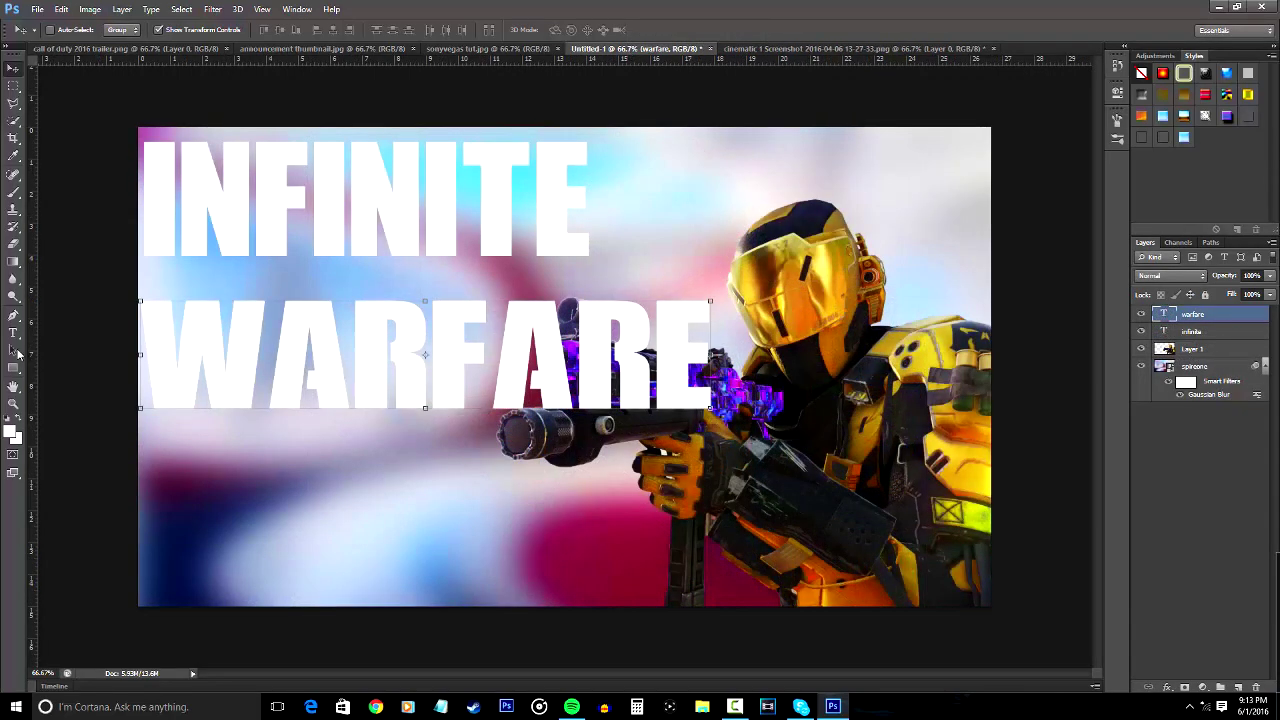
left_click(13, 334)
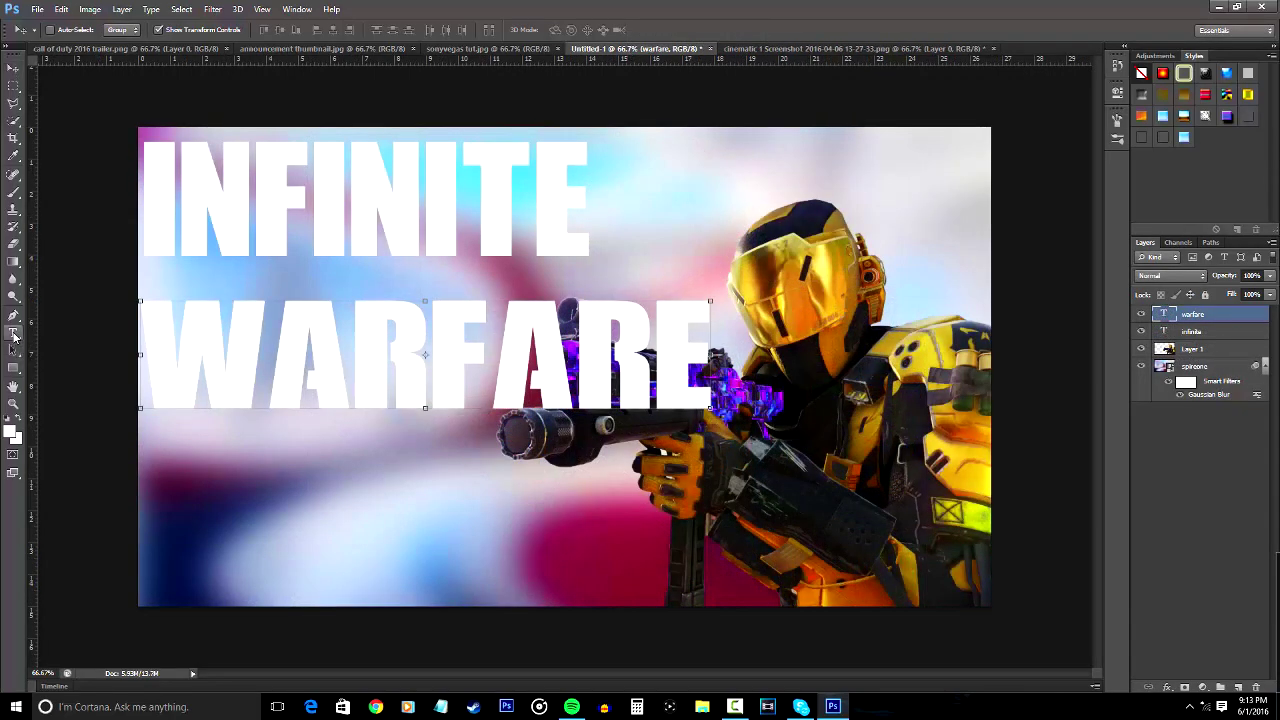
left_click(201, 567)
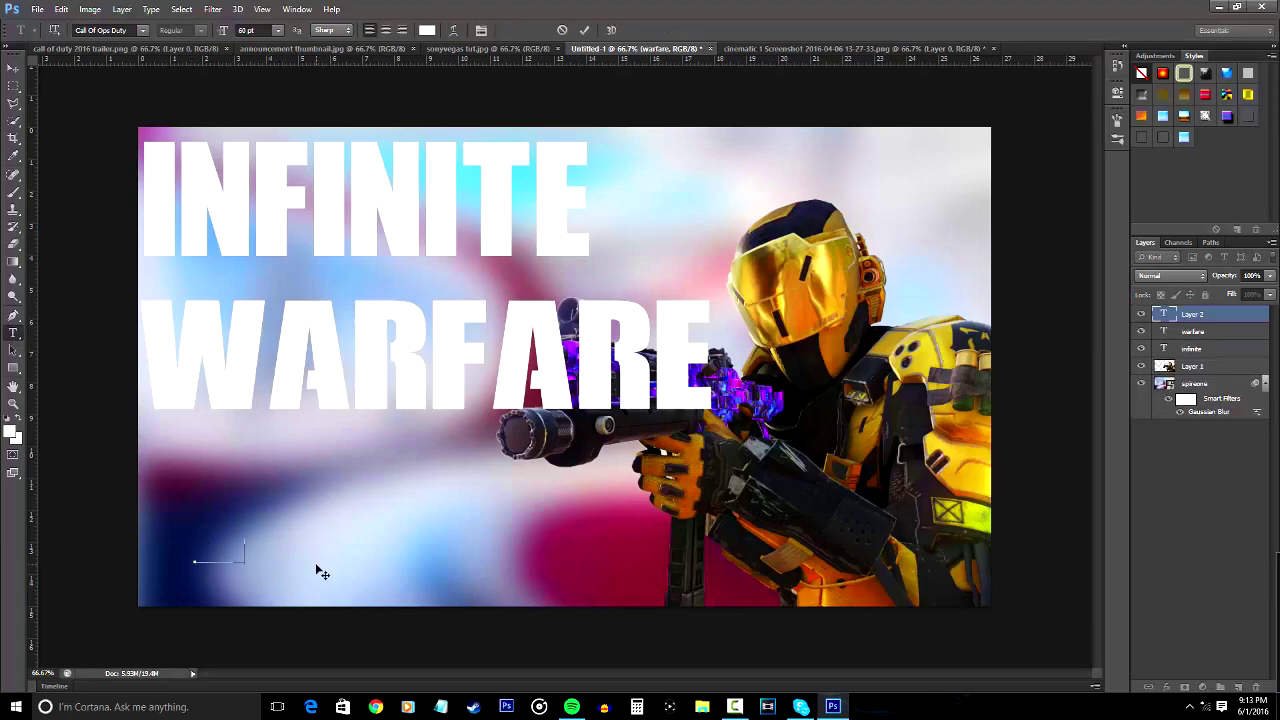
type("GAMEPLAY")
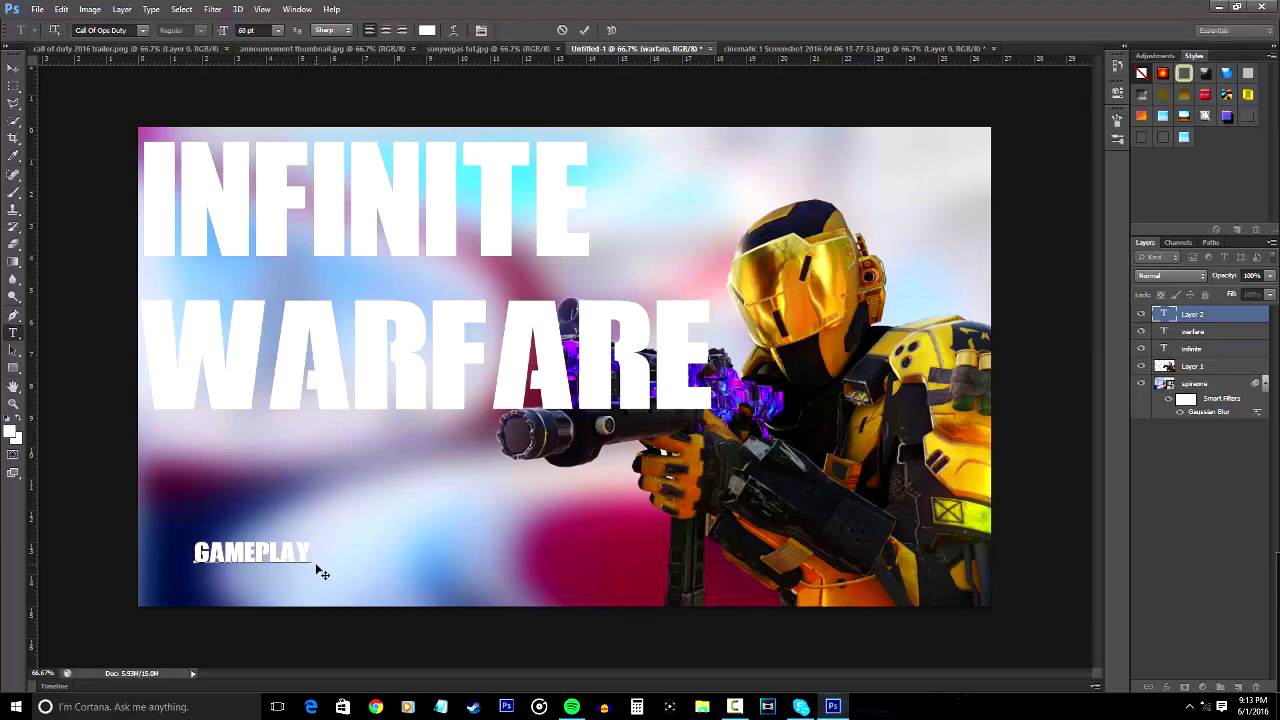
key("BackSpace")
key("BackSpace")
key("BackSpace")
key("BackSpace")
key("BackSpace")
key("BackSpace")
key("BackSpace")
key("BackSpace")
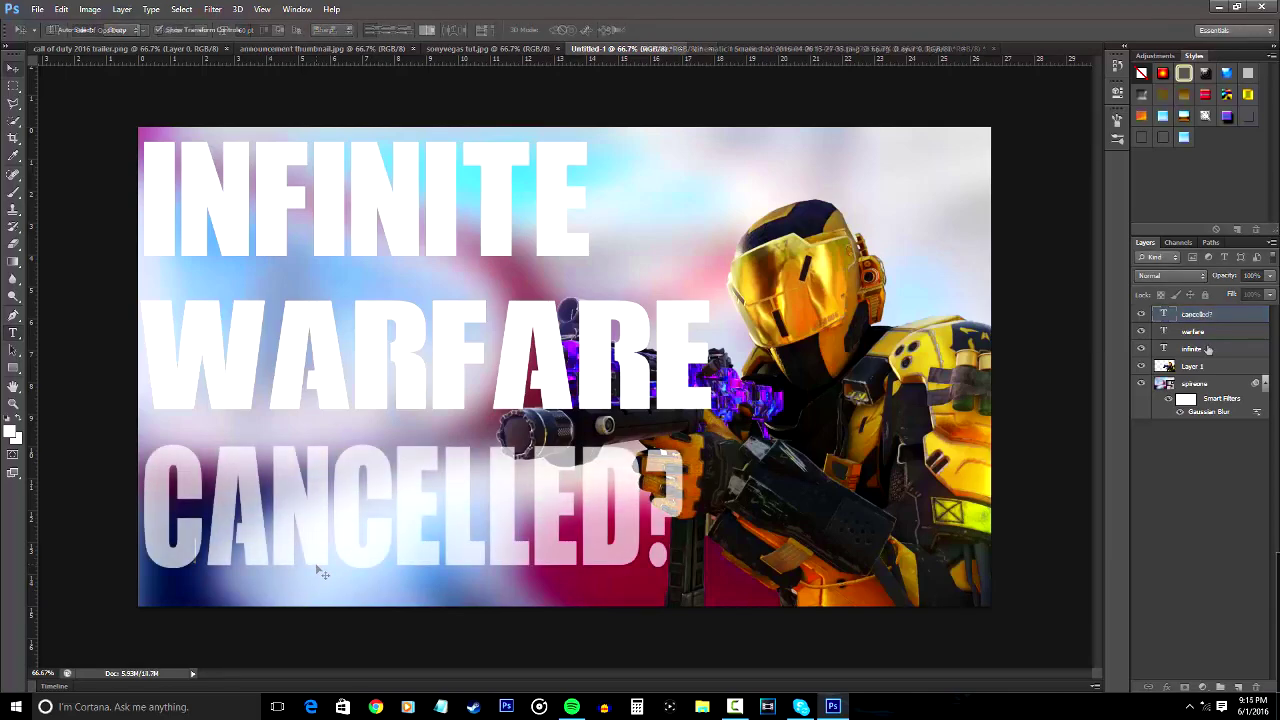
Step: Give the INFINITE text a linear orange-to-yellow gradient overlay at 90° and a black stroke
right_click(1208, 350)
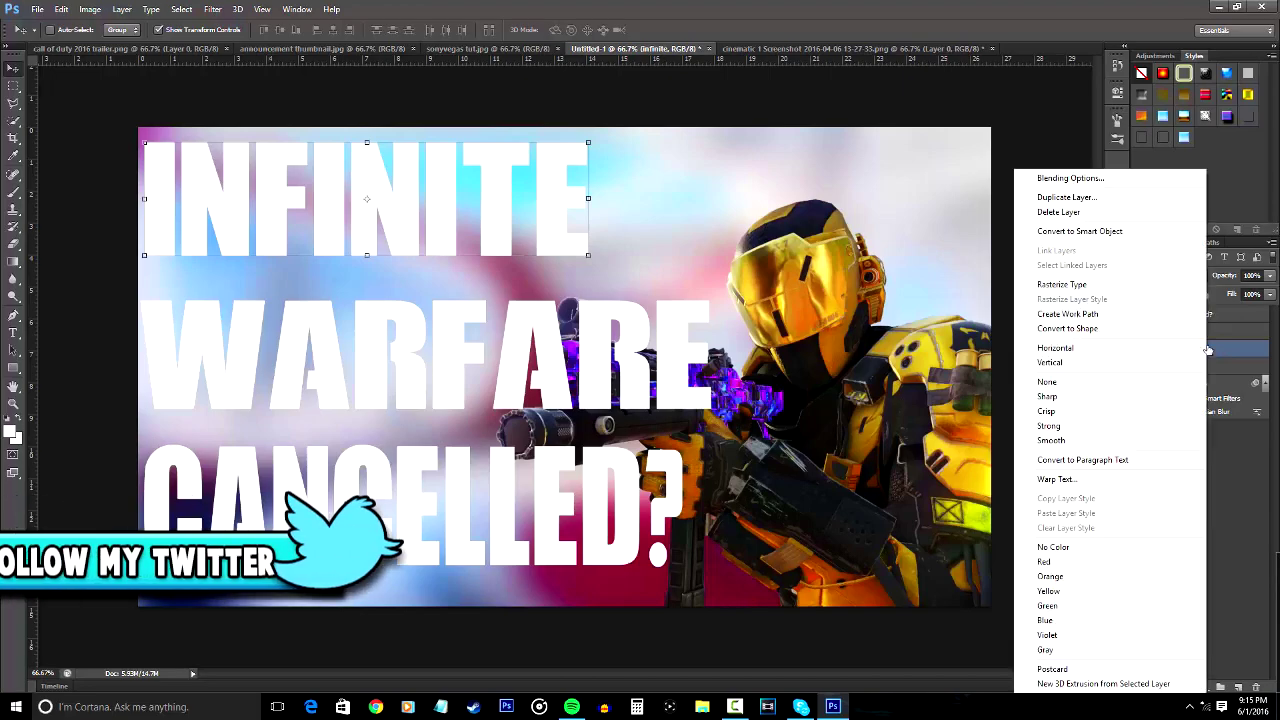
left_click(1137, 179)
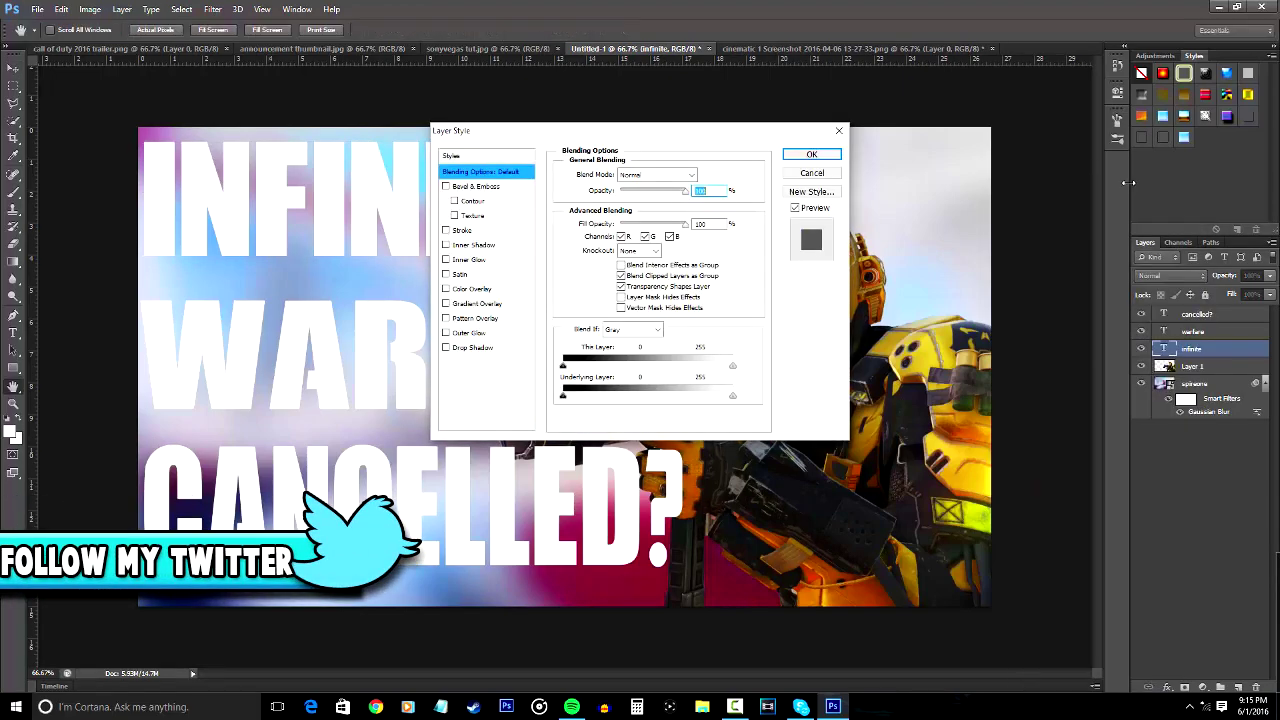
left_click(470, 304)
left_click(643, 205)
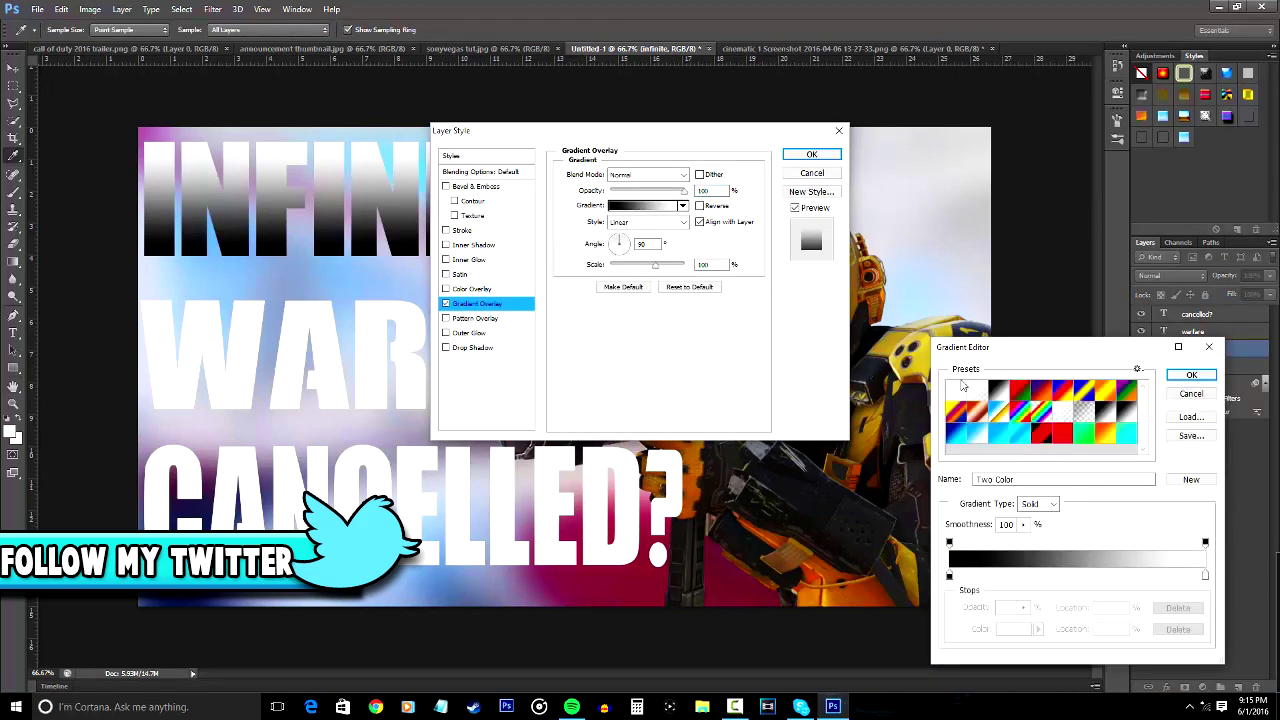
left_click(1191, 374)
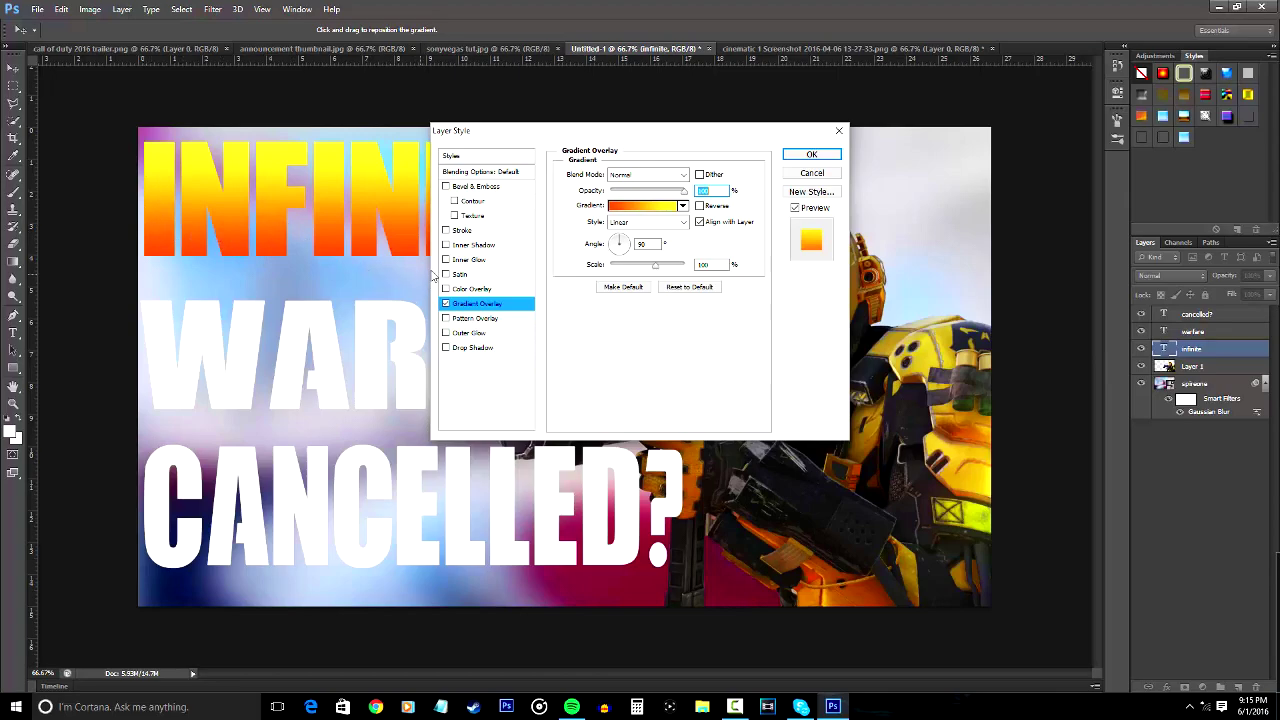
left_click(460, 231)
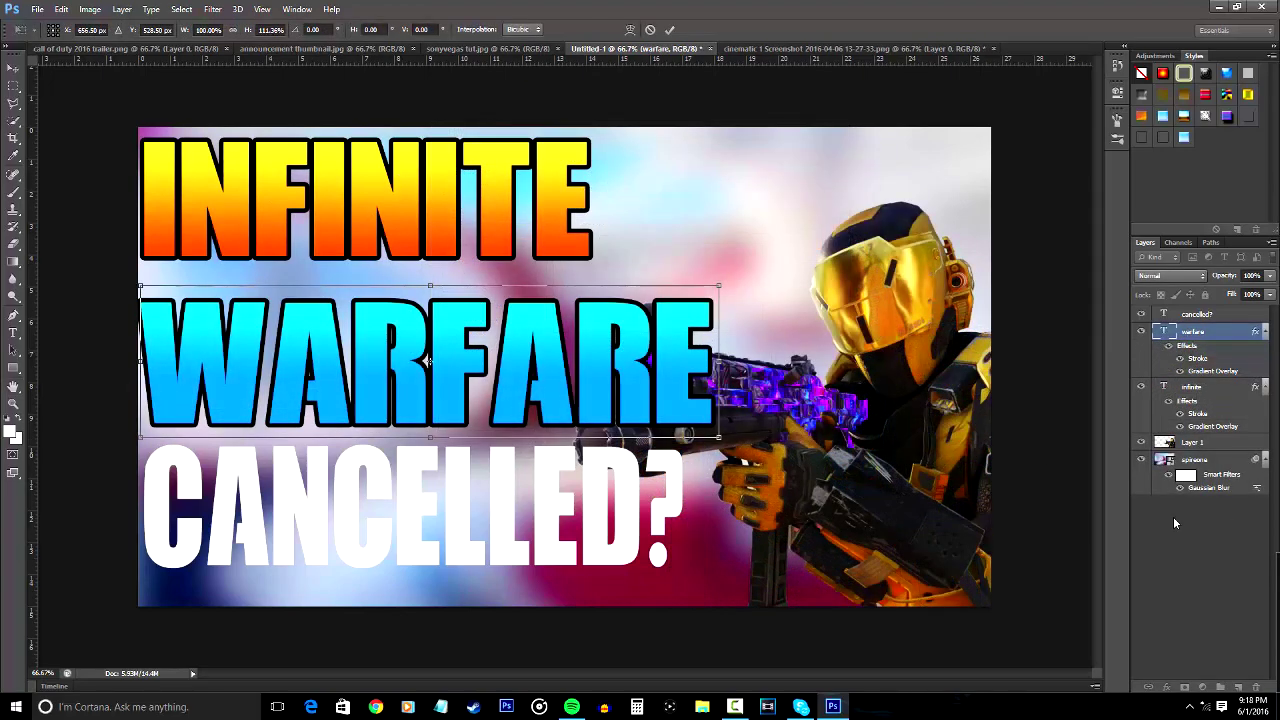
Step: Apply the WARFARE text's vertical stretch of 111.36% and move the word slightly upward
key("Return")
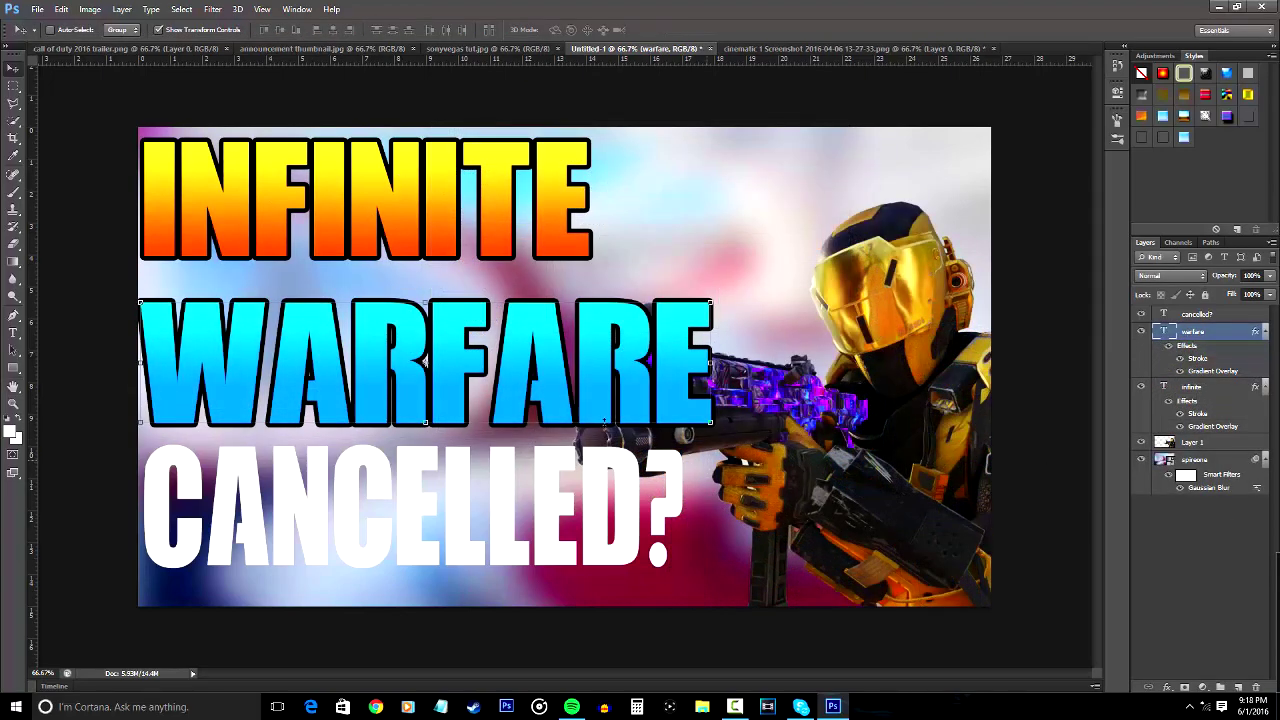
mouse_move(561, 384)
left_mouse_down()
mouse_move(560, 367)
mouse_move(565, 379)
left_mouse_up()
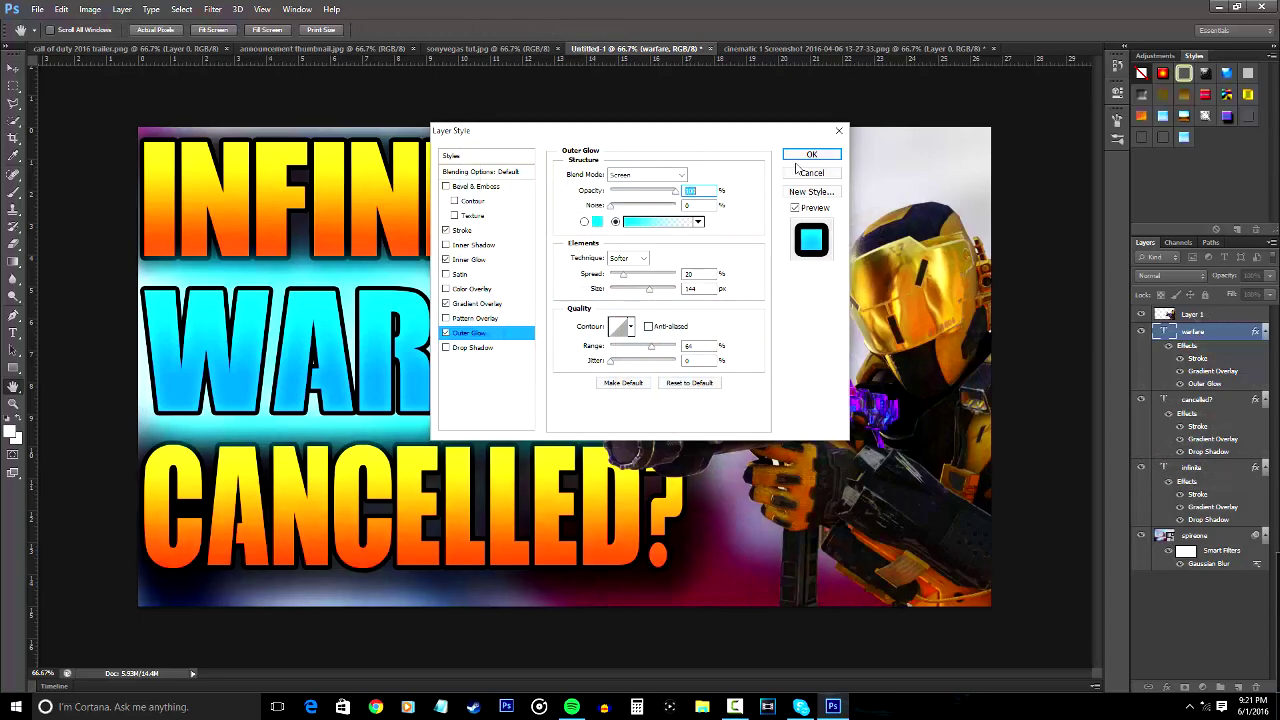
Step: Apply a cyan outer glow to the WARFARE text with 100% opacity, 20% spread and 144 px size, and deselect the layer
left_click(806, 156)
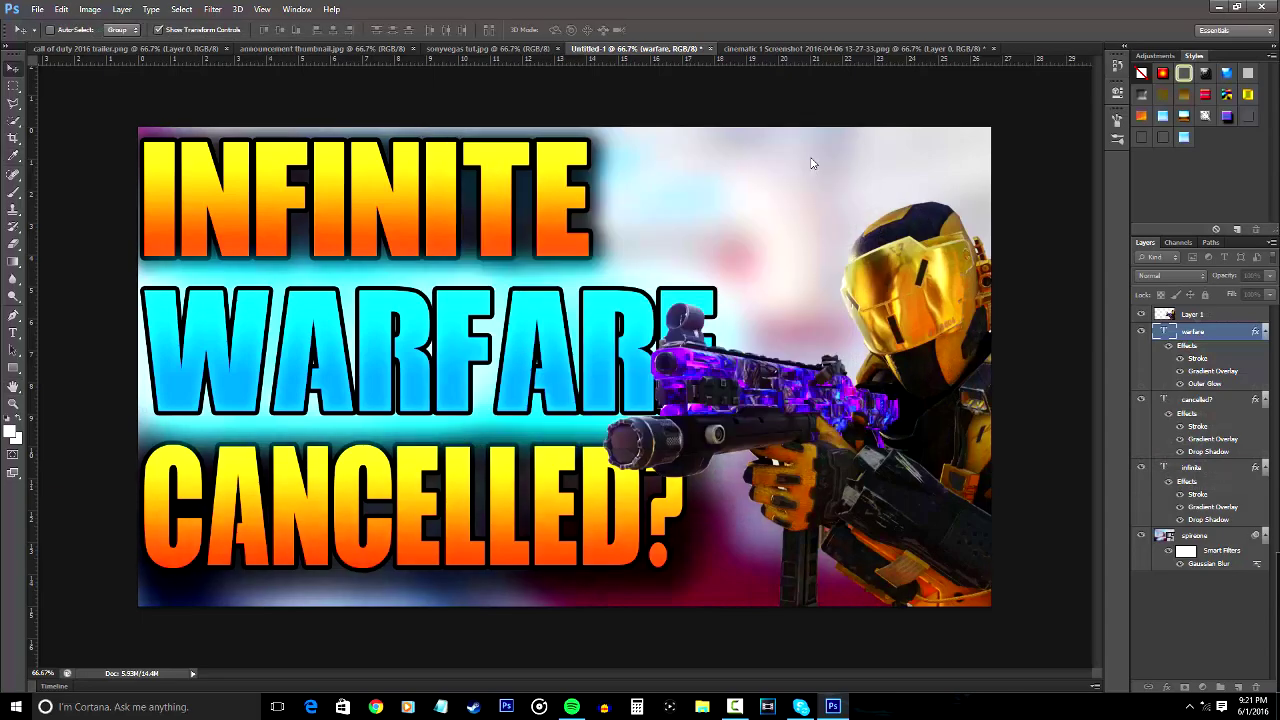
left_click(1184, 635)
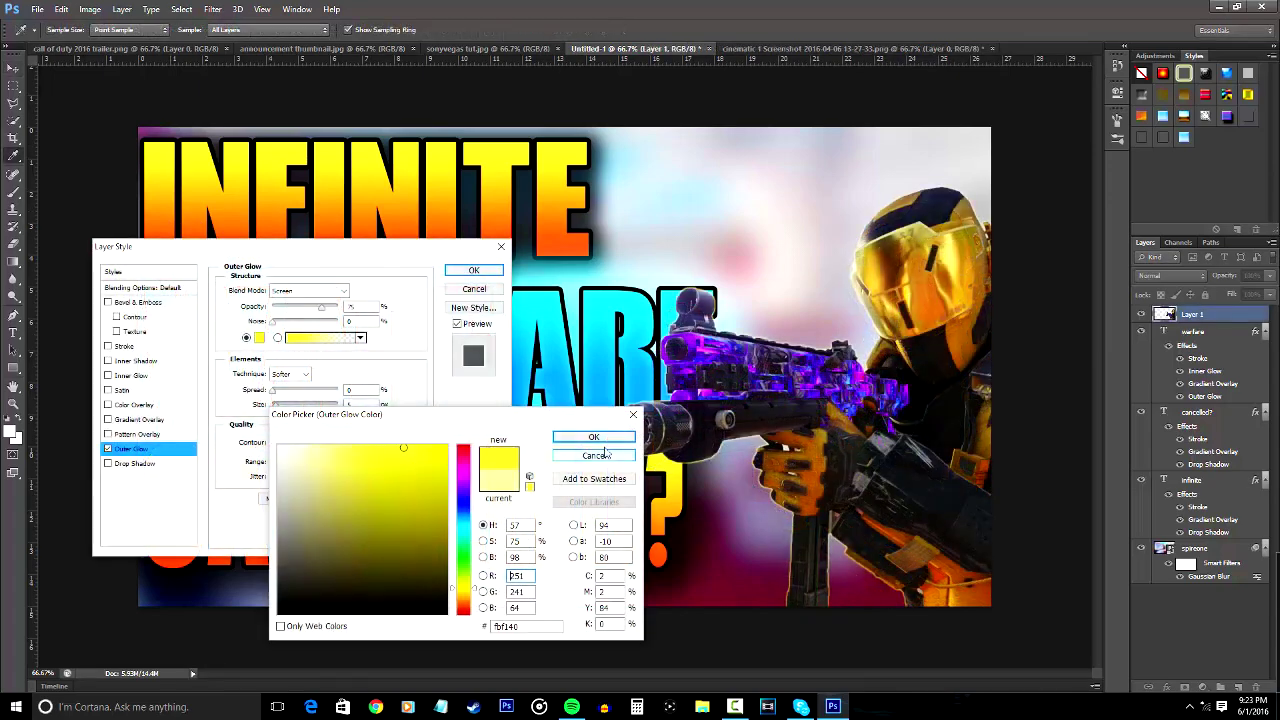
Step: Give the soldier layer's outer glow the yellow colour #fbf140 with 26% spread, and increase its size and range
left_click(596, 438)
mouse_move(275, 406)
left_mouse_down()
mouse_move(298, 406)
mouse_move(285, 391)
left_mouse_up()
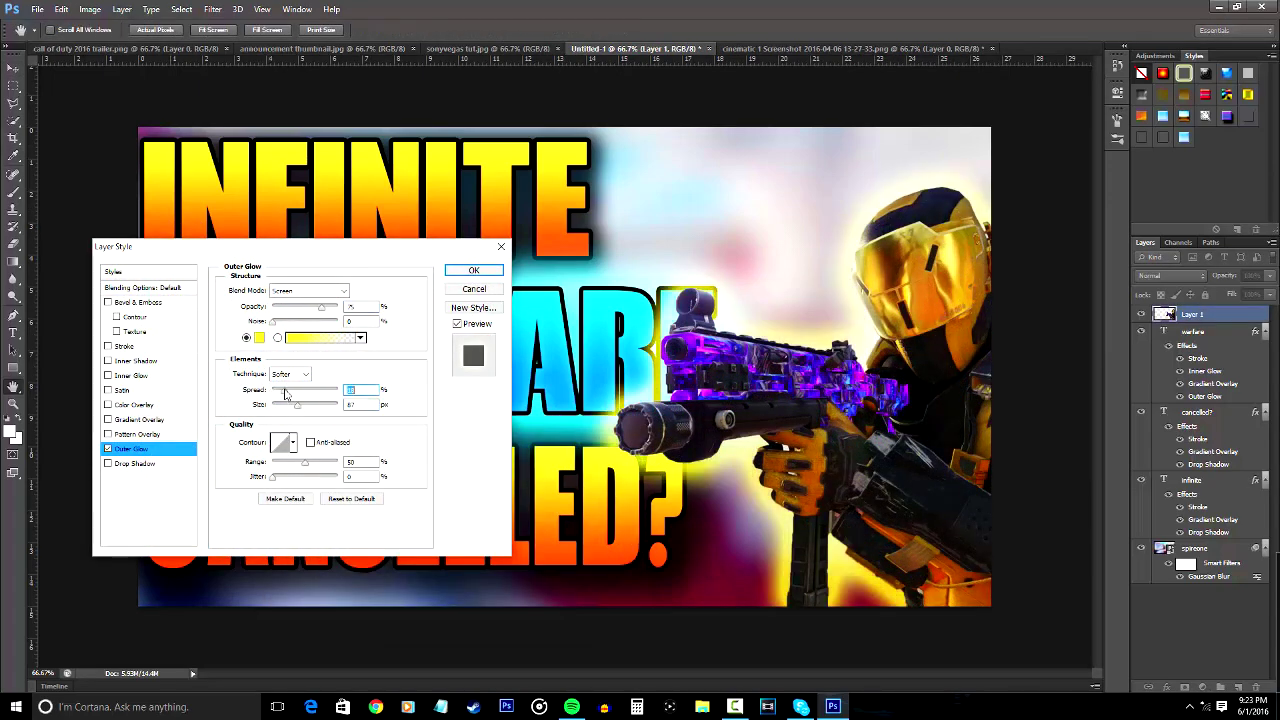
left_click_drag(305, 463, 316, 463)
mouse_move(298, 406)
left_mouse_down()
mouse_move(331, 406)
mouse_move(290, 391)
mouse_move(321, 407)
left_mouse_up()
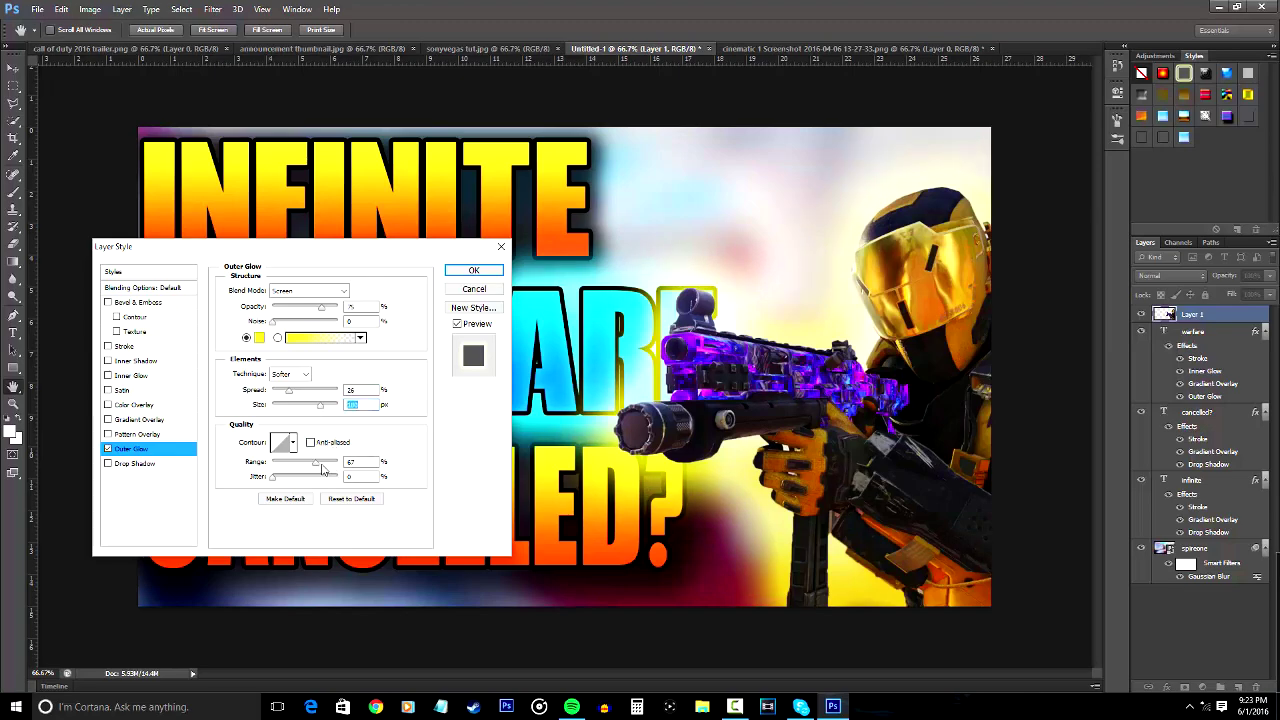
left_click_drag(318, 464, 329, 464)
Step: Add a yellow inner glow to the soldier layer and enlarge its size, keeping the source at the edge
left_click(130, 375)
left_click(259, 337)
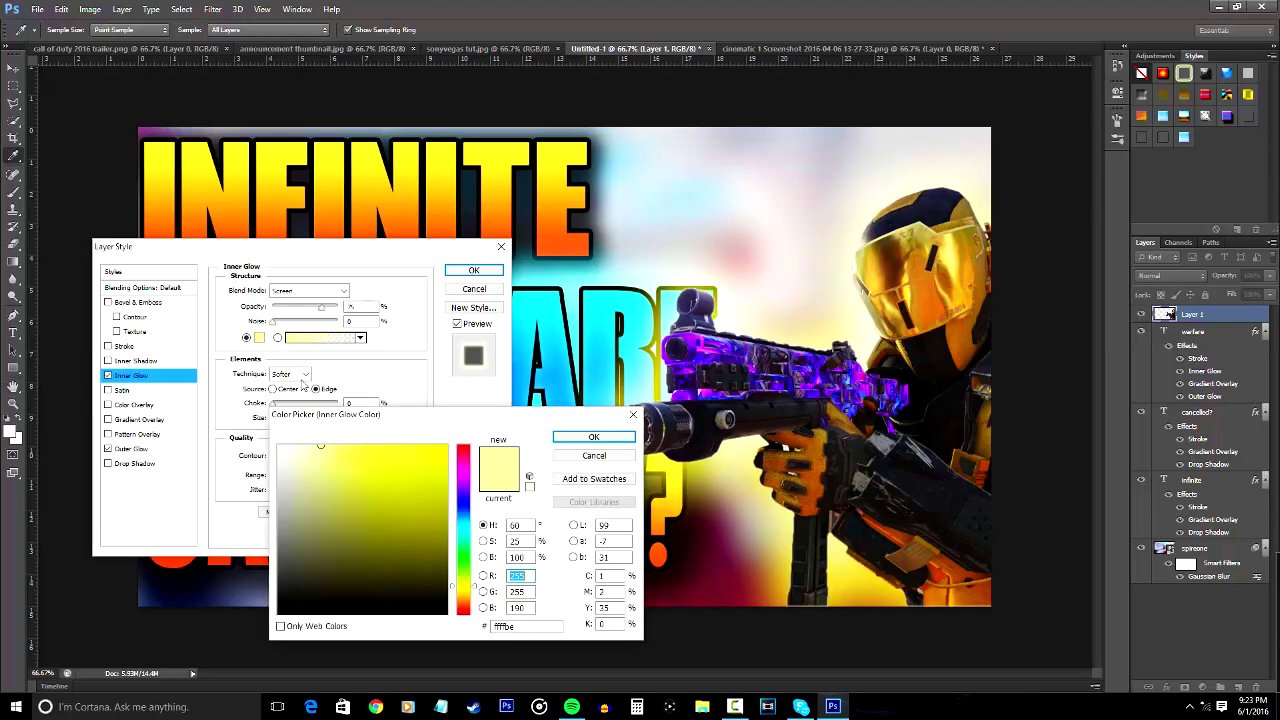
left_click(390, 452)
key("Return")
left_click_drag(275, 419, 289, 419)
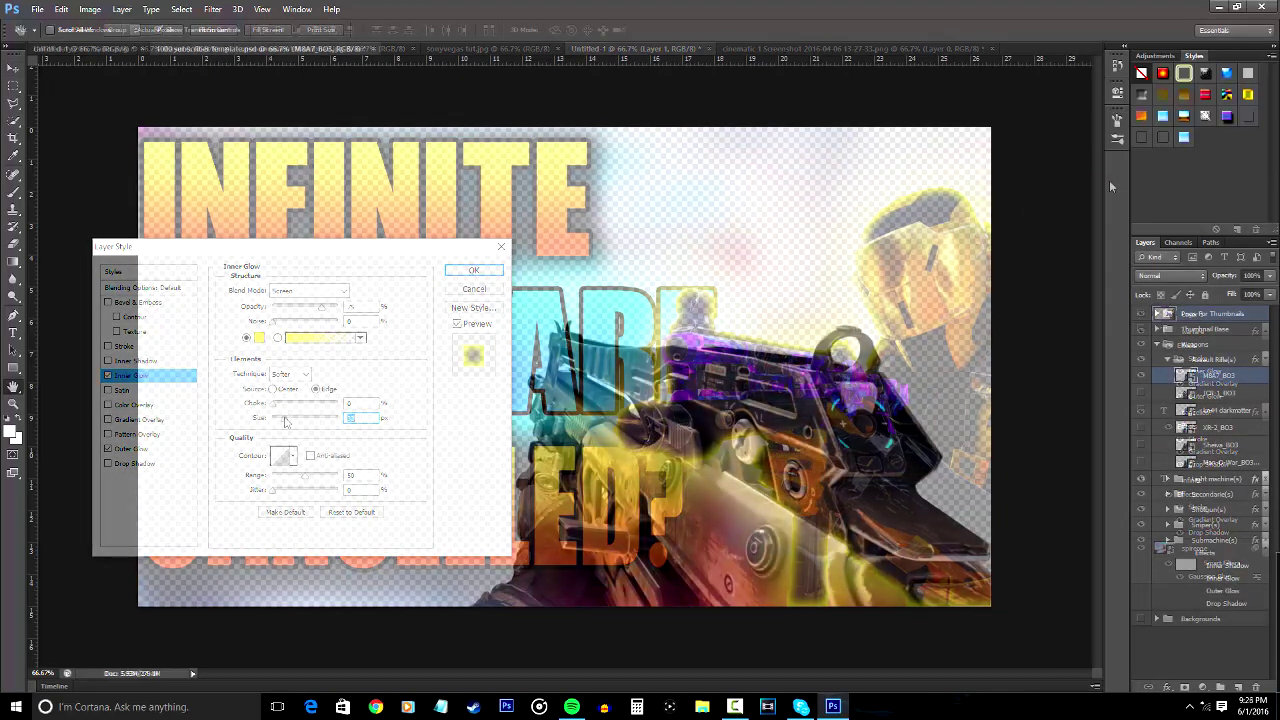
Step: Try a thicker black outside stroke on the M8A7_BO3 weapon layer in the template document, and switch the stroke off
left_click(124, 346)
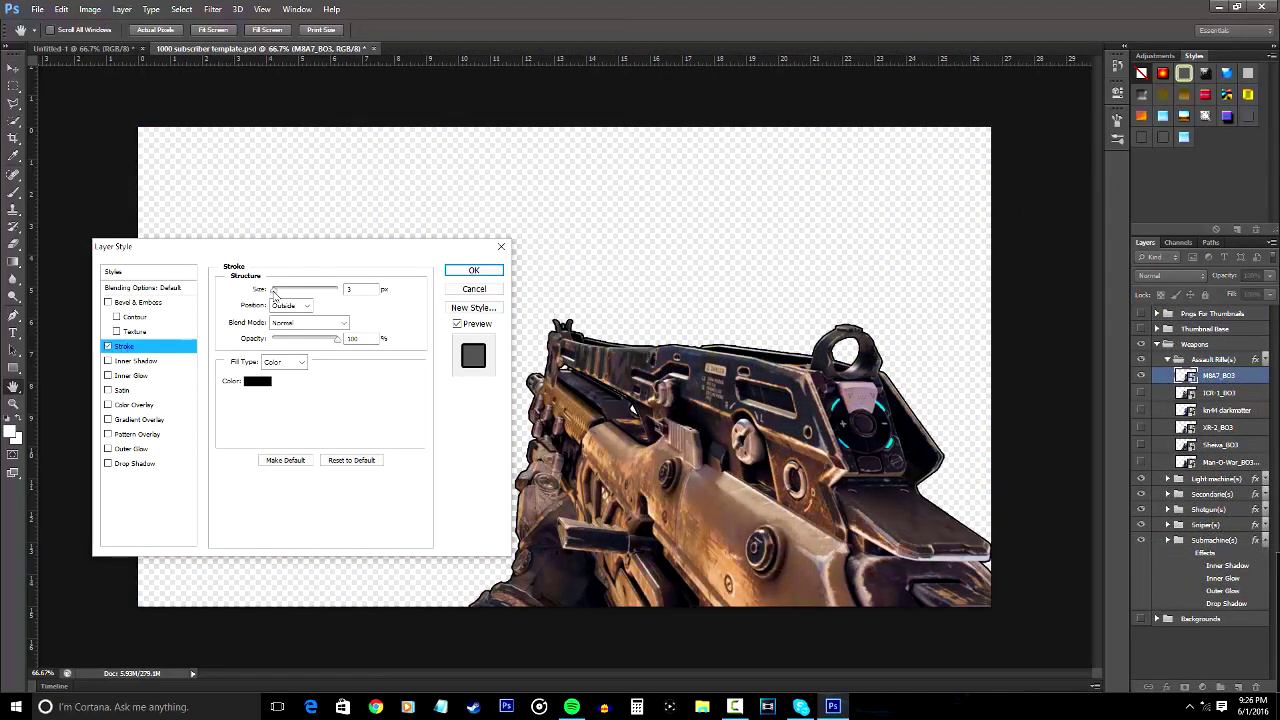
left_click(255, 383)
left_click_drag(284, 454, 250, 418)
key("Escape")
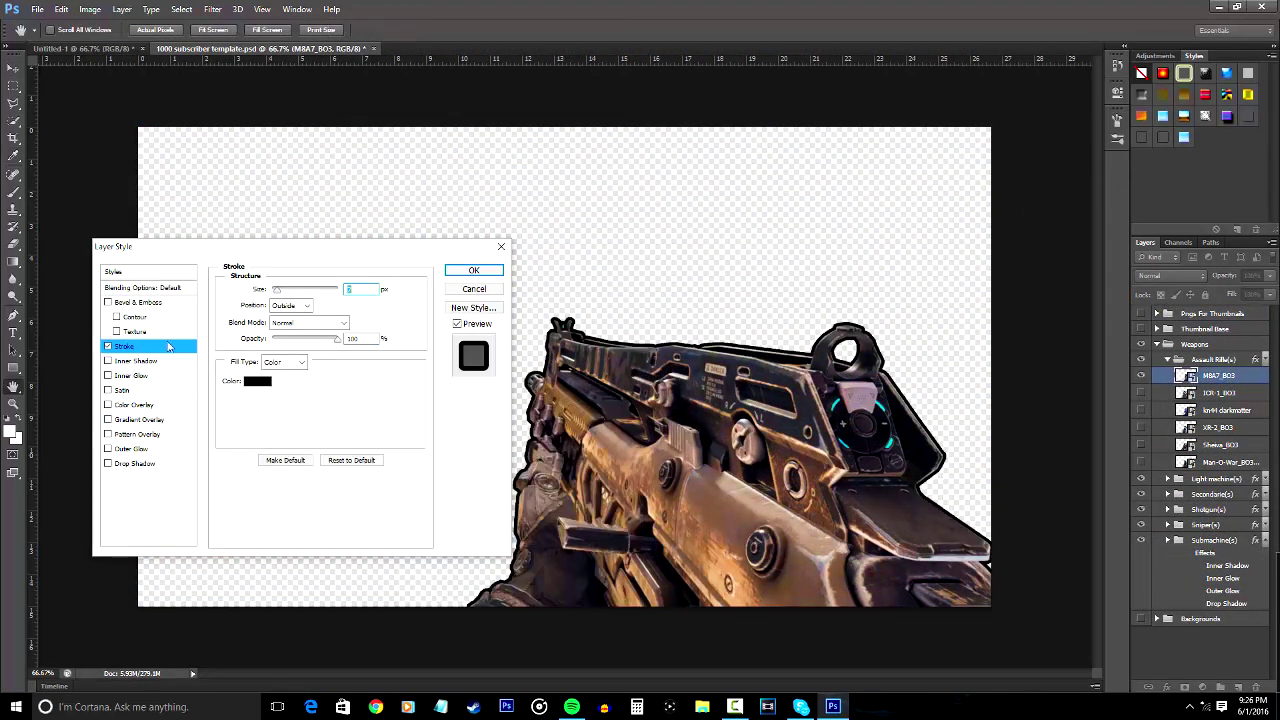
left_click(108, 346)
Step: Try a cyan outer glow with a larger size on the M8A7_BO3 weapon and enable its drop shadow
left_click(132, 450)
left_click(257, 341)
left_click(467, 523)
left_click_drag(434, 455, 448, 445)
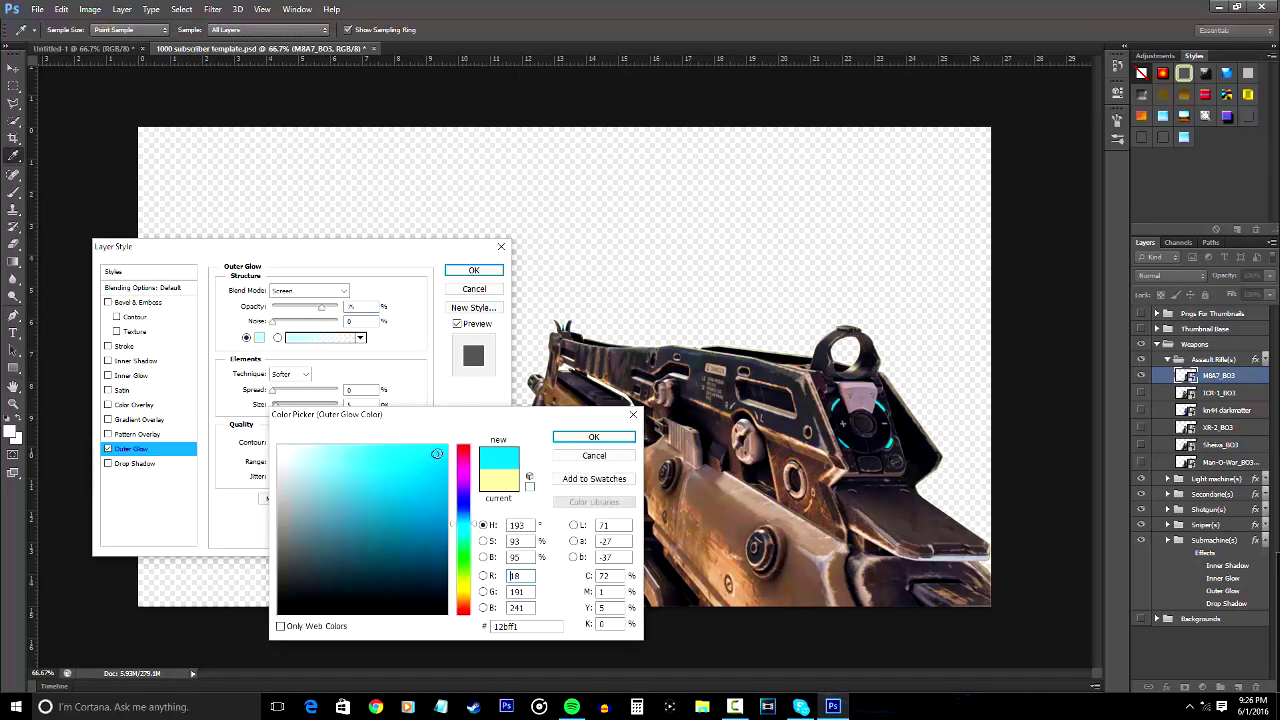
left_click(581, 437)
left_click_drag(279, 405, 286, 378)
left_click(128, 463)
Step: Try an inner glow in cyan #00e4ff with a larger size on the M8A7_BO3 weapon
left_click(128, 375)
left_click(258, 338)
left_click(463, 537)
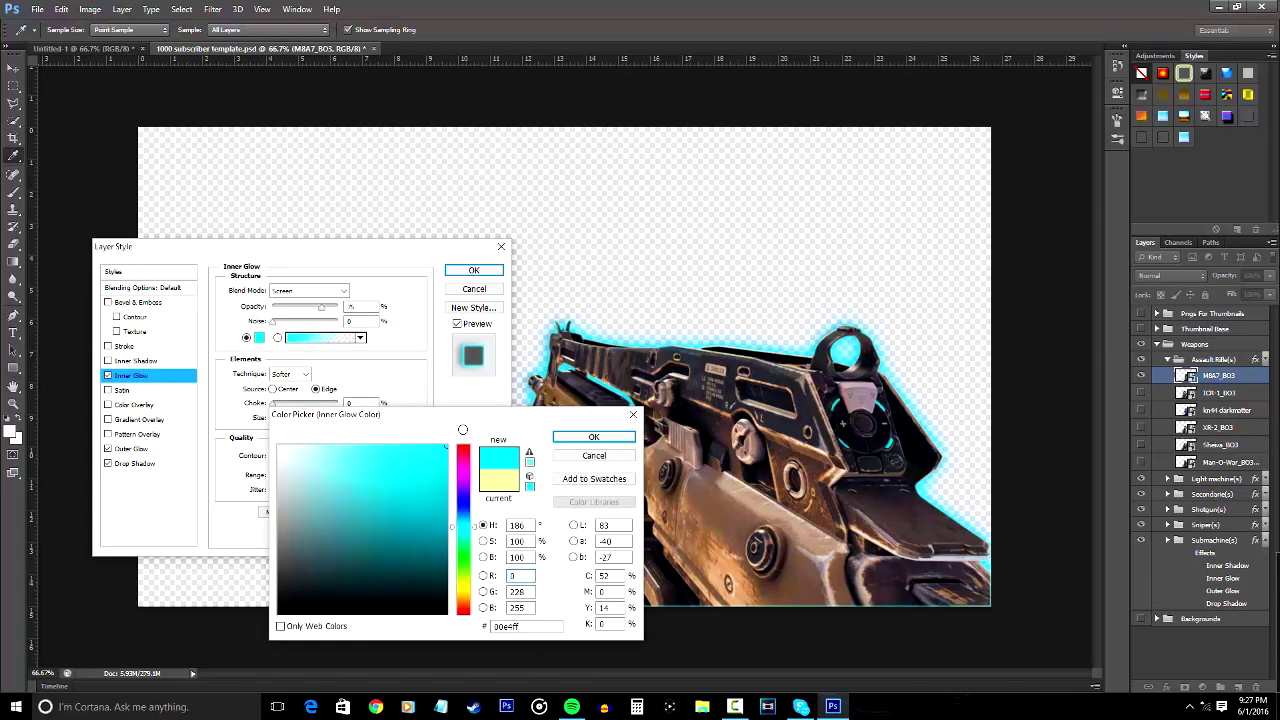
left_click(594, 437)
left_click_drag(290, 418, 284, 420)
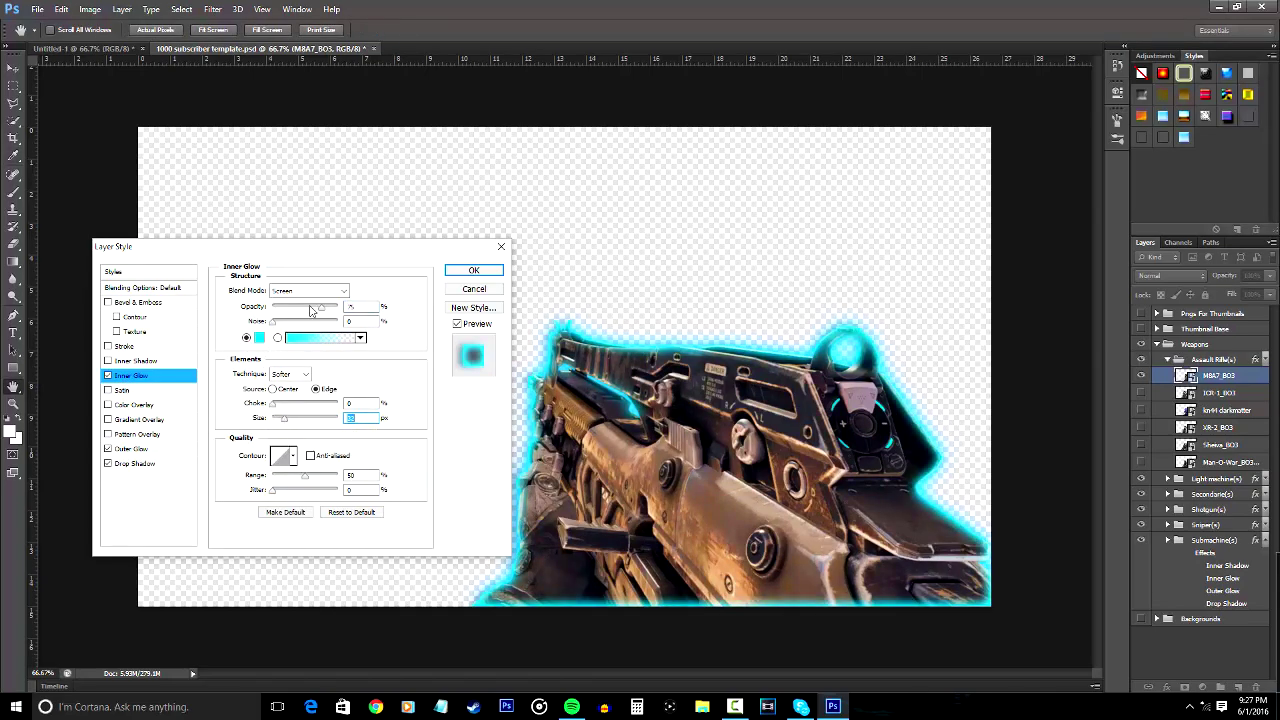
Step: Try a larger cyan inner shadow on the M8A7_BO3 weapon, switch it off and discard the layer style changes
left_click(135, 360)
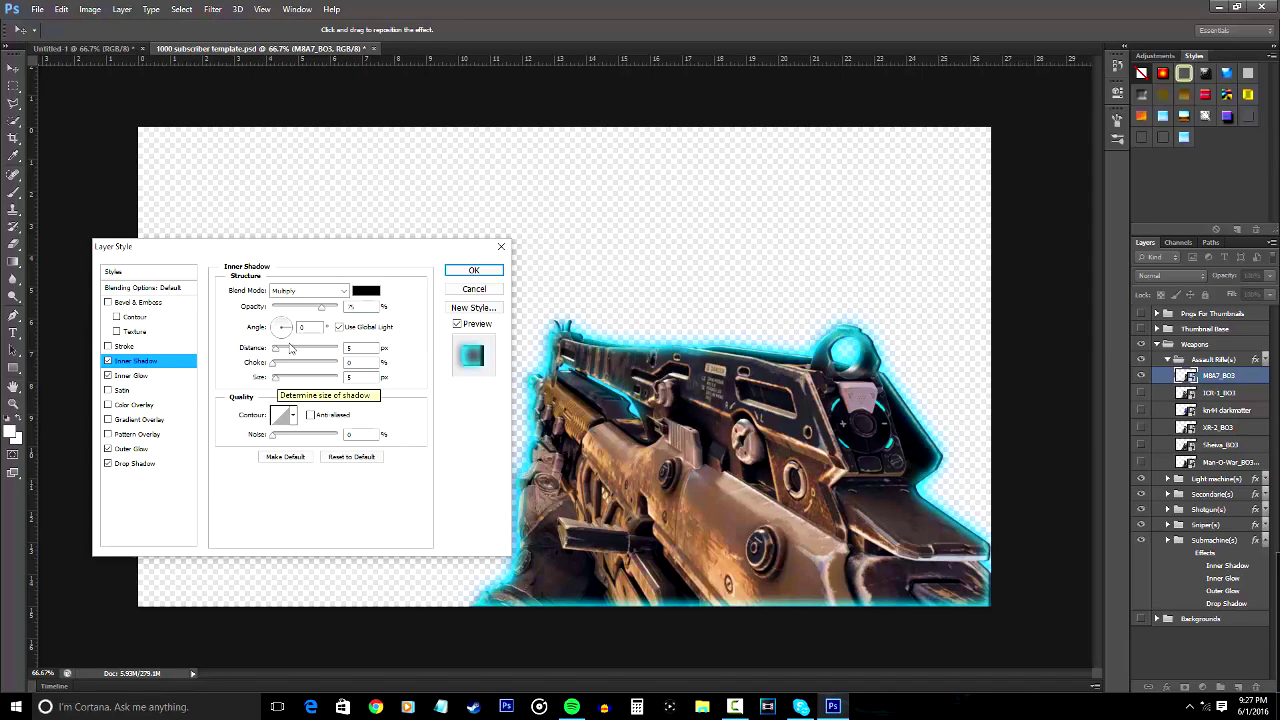
left_click(366, 290)
left_click(406, 453)
key("Return")
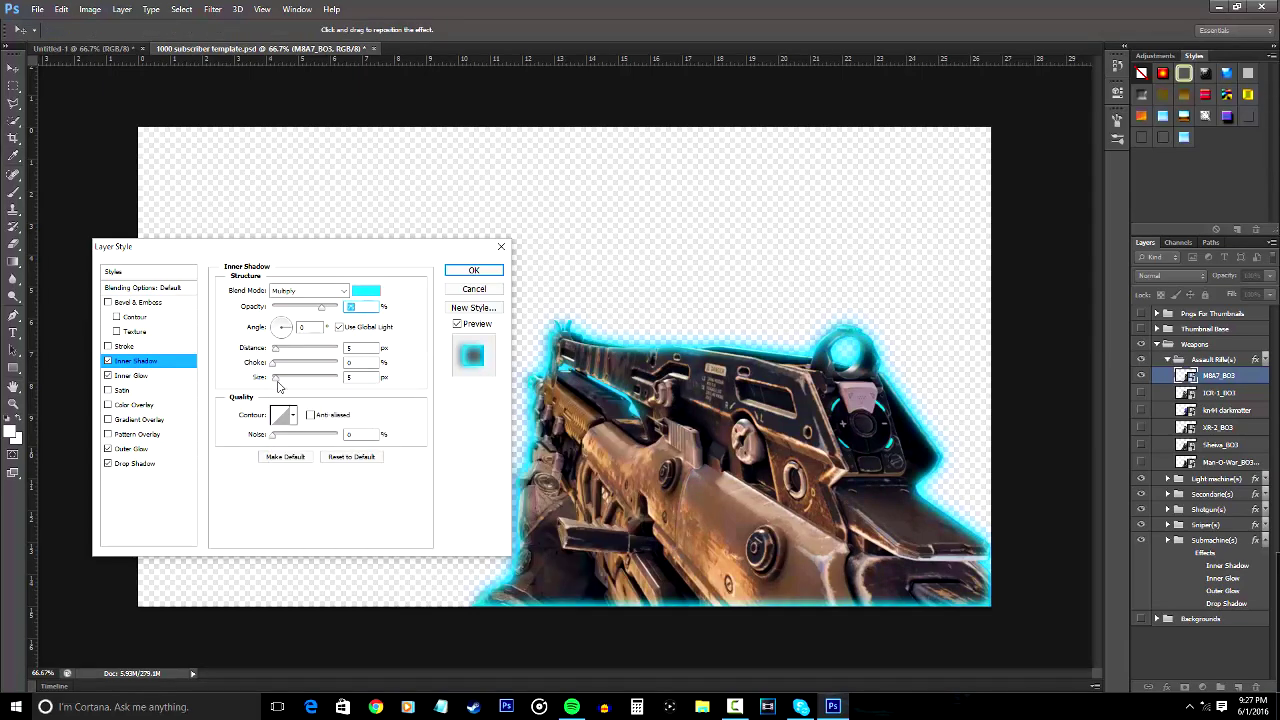
left_click_drag(276, 377, 296, 384)
left_click(109, 361)
left_click(501, 247)
Step: Expand the Submachine(s) group, hide the M8A7_BO3 weapon and show the kuda weapon
left_click(1167, 540)
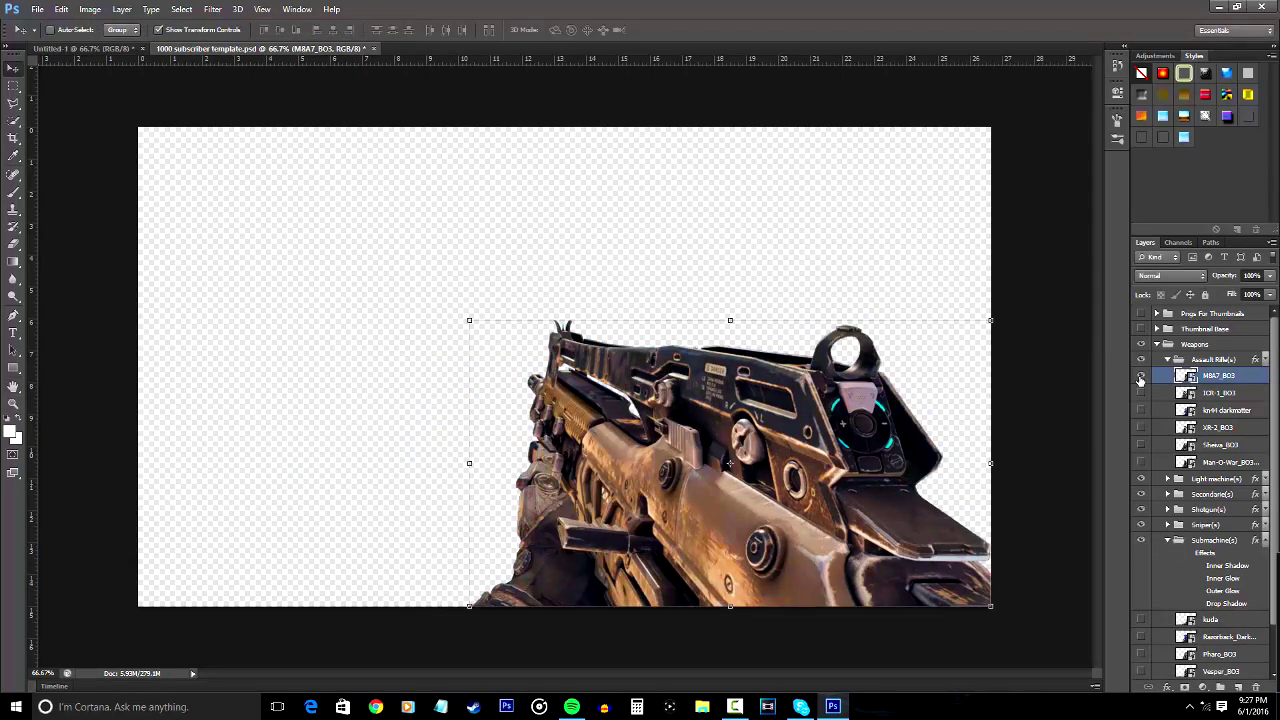
left_click(1141, 376)
left_click(1141, 620)
Step: Turn on the Submachine(s) group's effects: inner shadow, inner glow, outer glow and drop shadow
left_click(1185, 553)
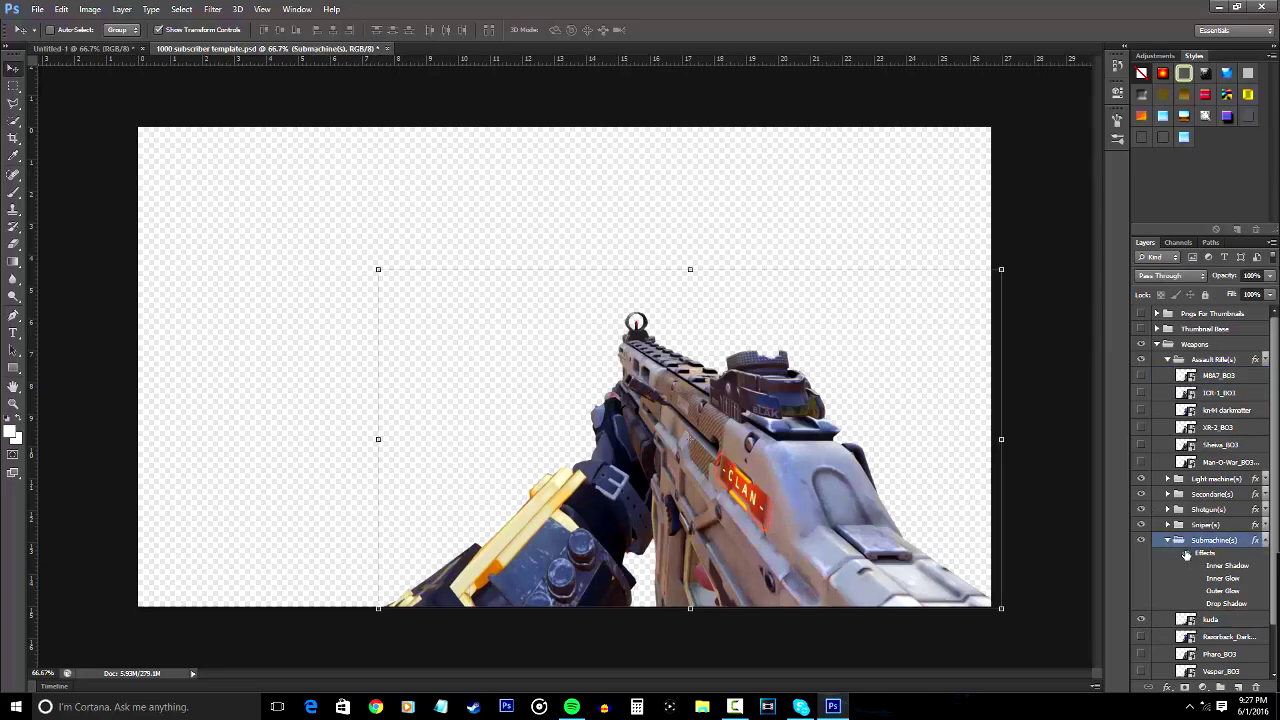
left_click(1198, 579)
left_click(1198, 591)
left_click(1198, 603)
left_click(1198, 566)
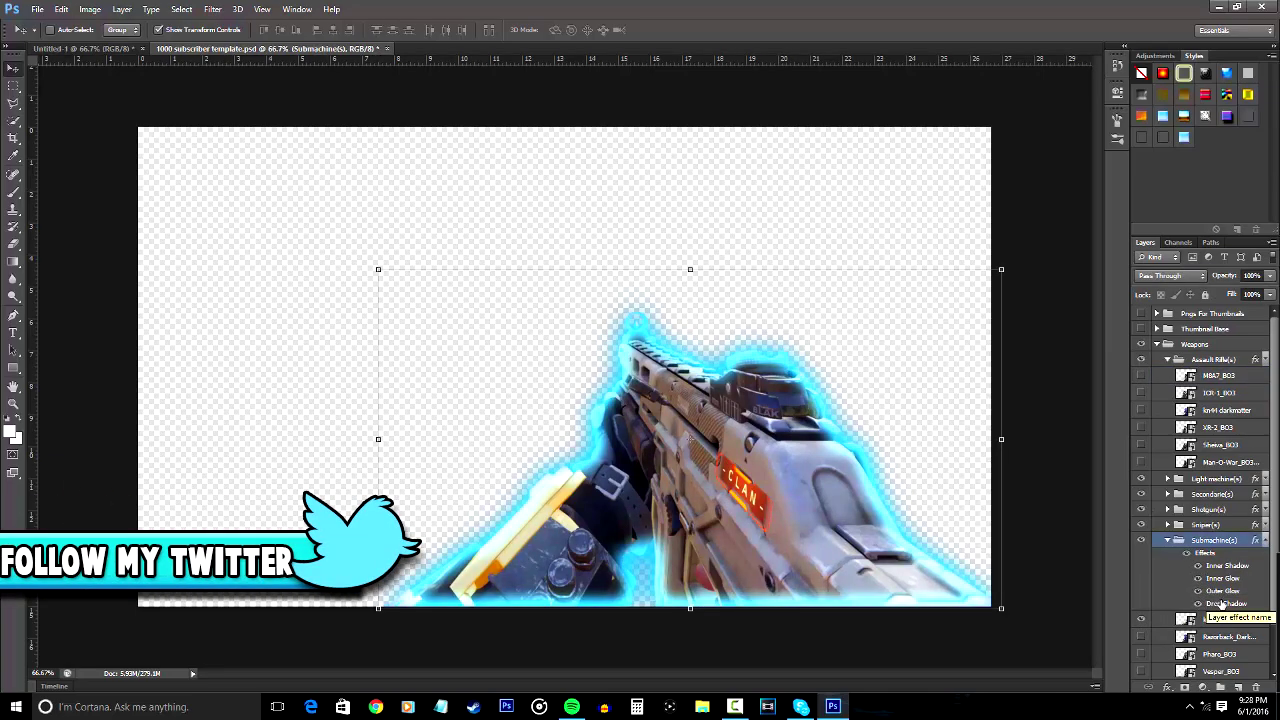
Step: Review the Submachine(s) group's drop shadow settings without changing them, and collapse the group
double_click(1223, 604)
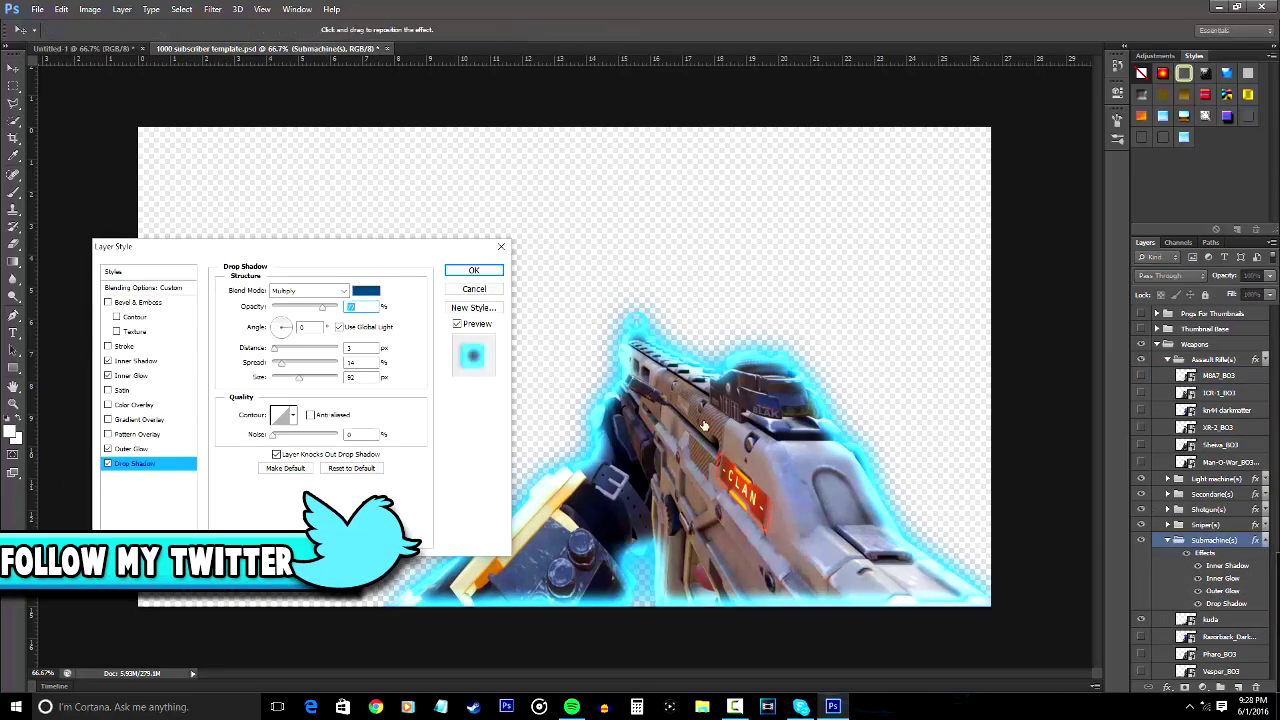
left_click(501, 246)
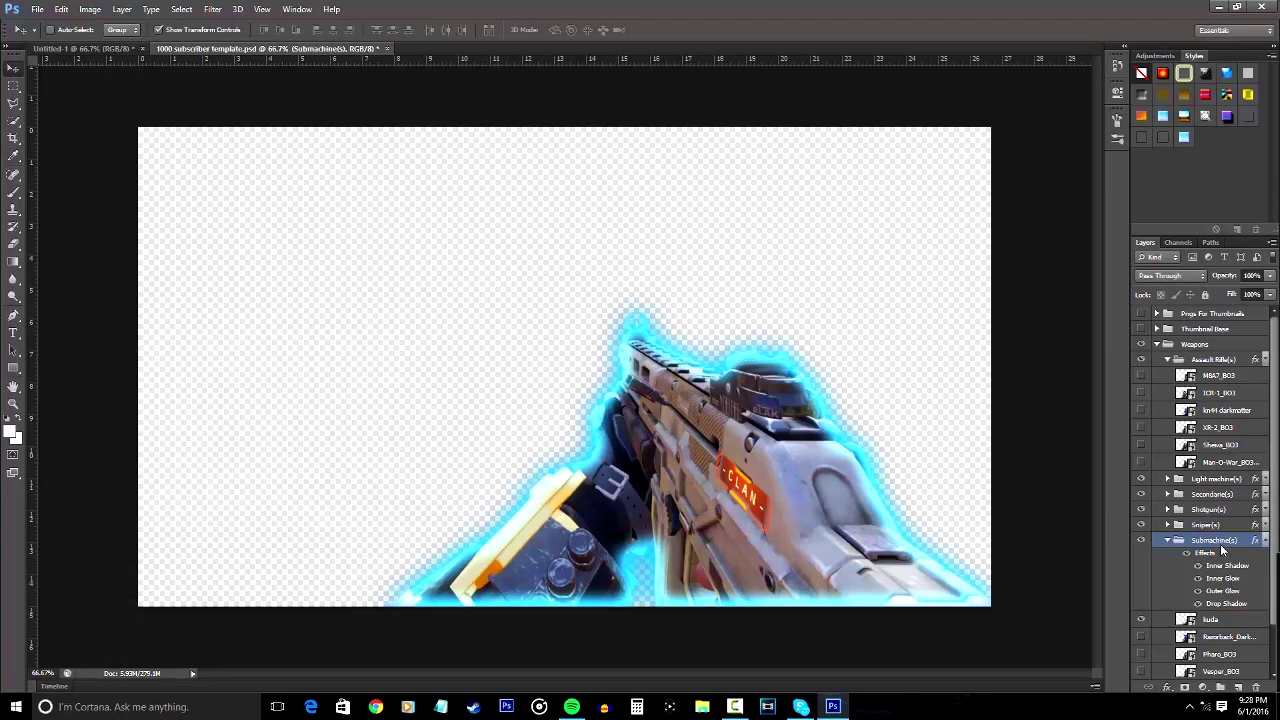
left_click(1179, 541)
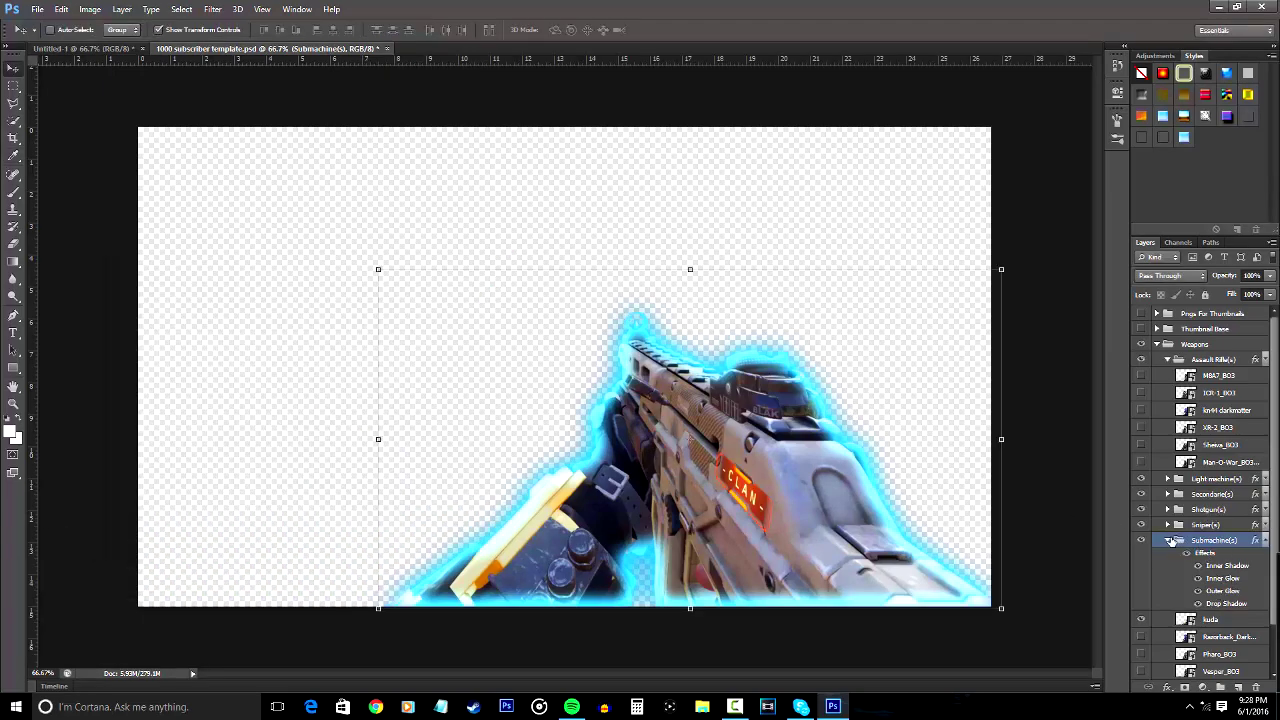
left_click(1172, 540)
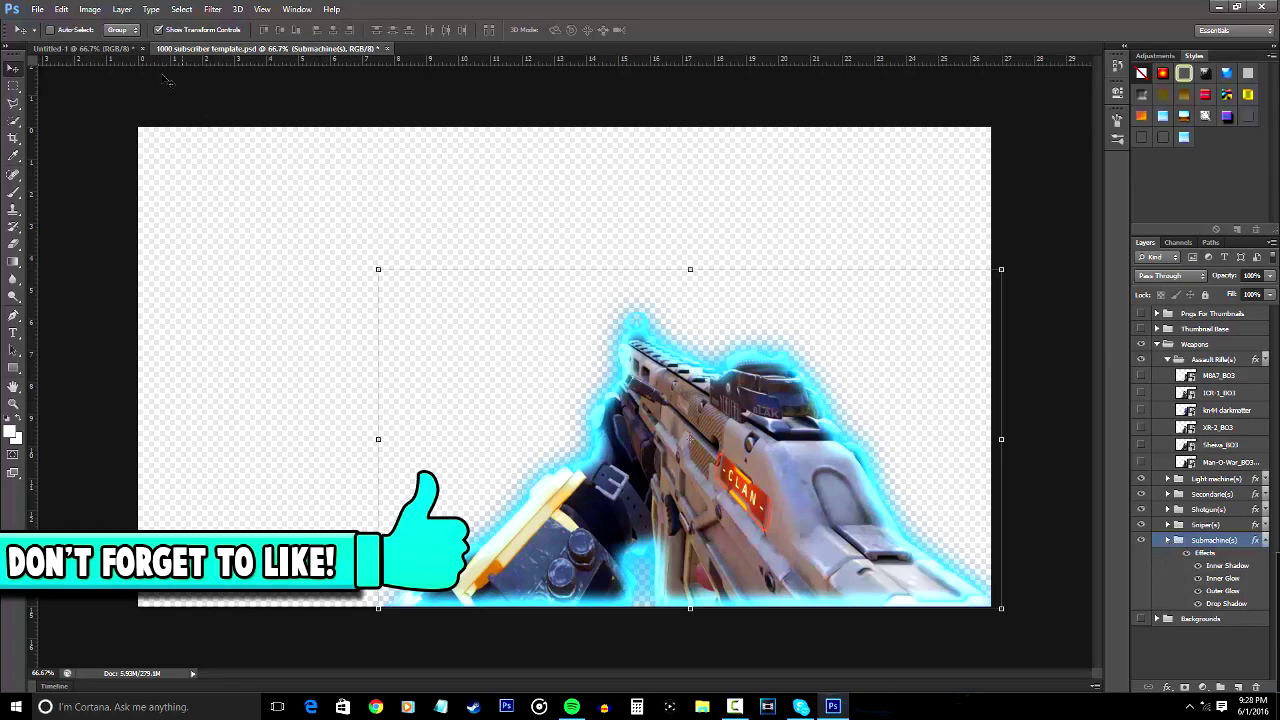
Step: In the 1000 subscriber template, hide the Weapons group, show the Thumbnail Base group and deselect the layer
left_click(116, 50)
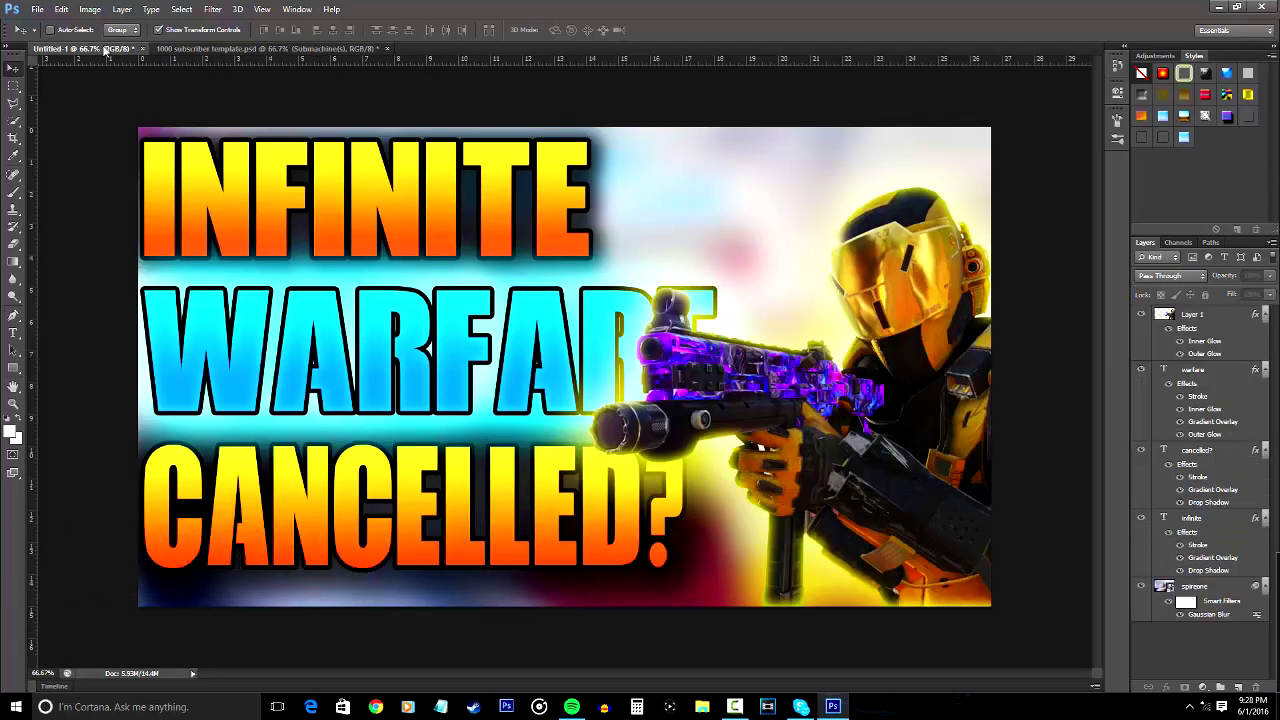
left_click(236, 49)
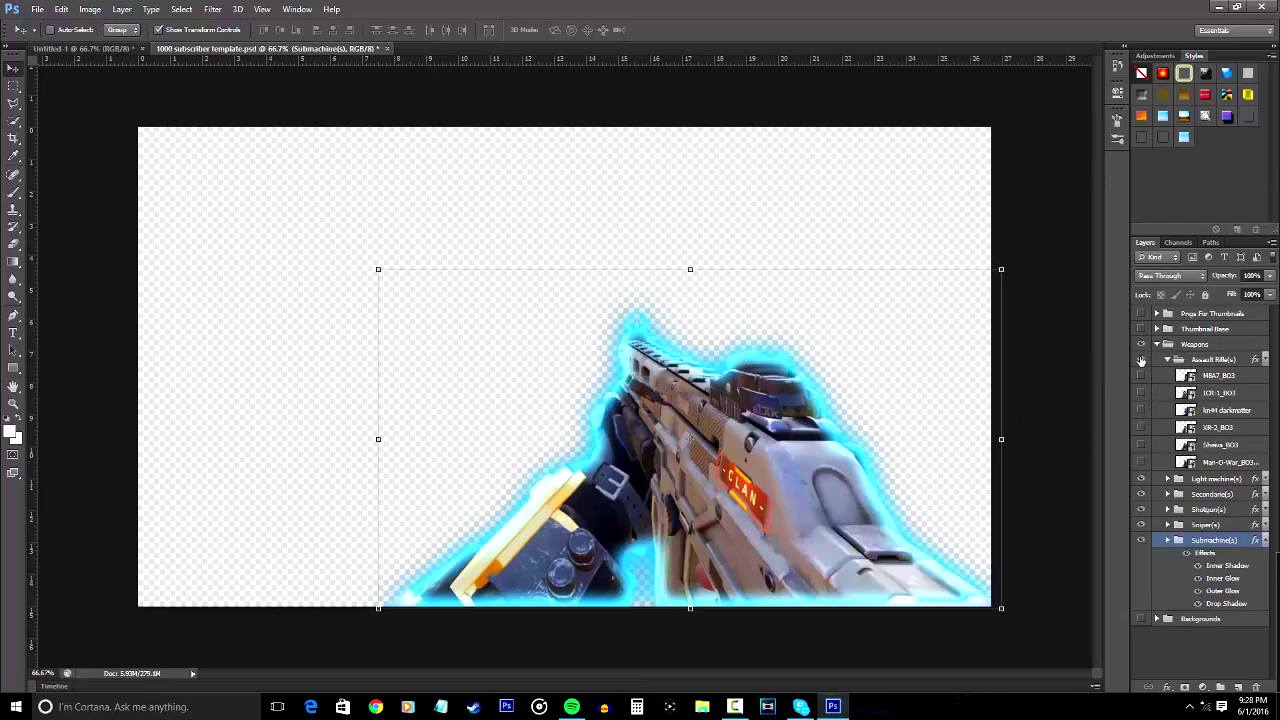
left_click(1140, 343)
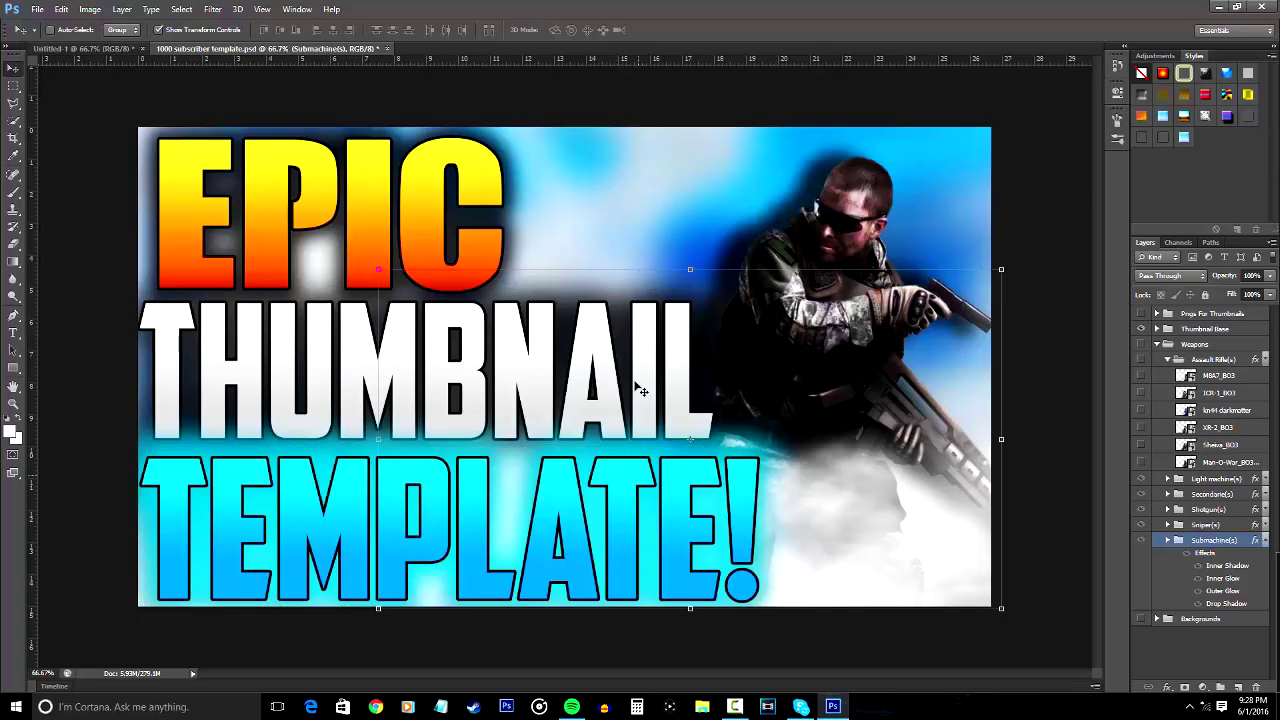
left_click(1212, 662)
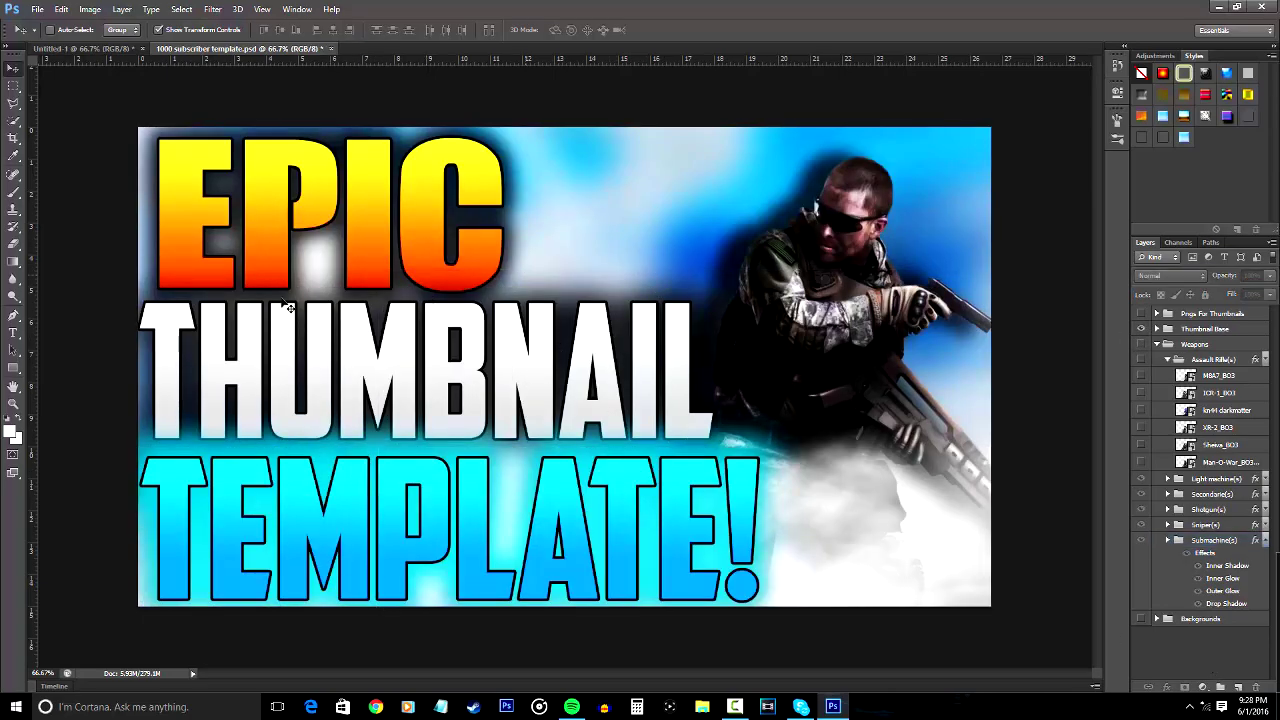
Step: Compare the finished Untitled-1 thumbnail with the design in the 1000 subscriber template document
left_click(85, 48)
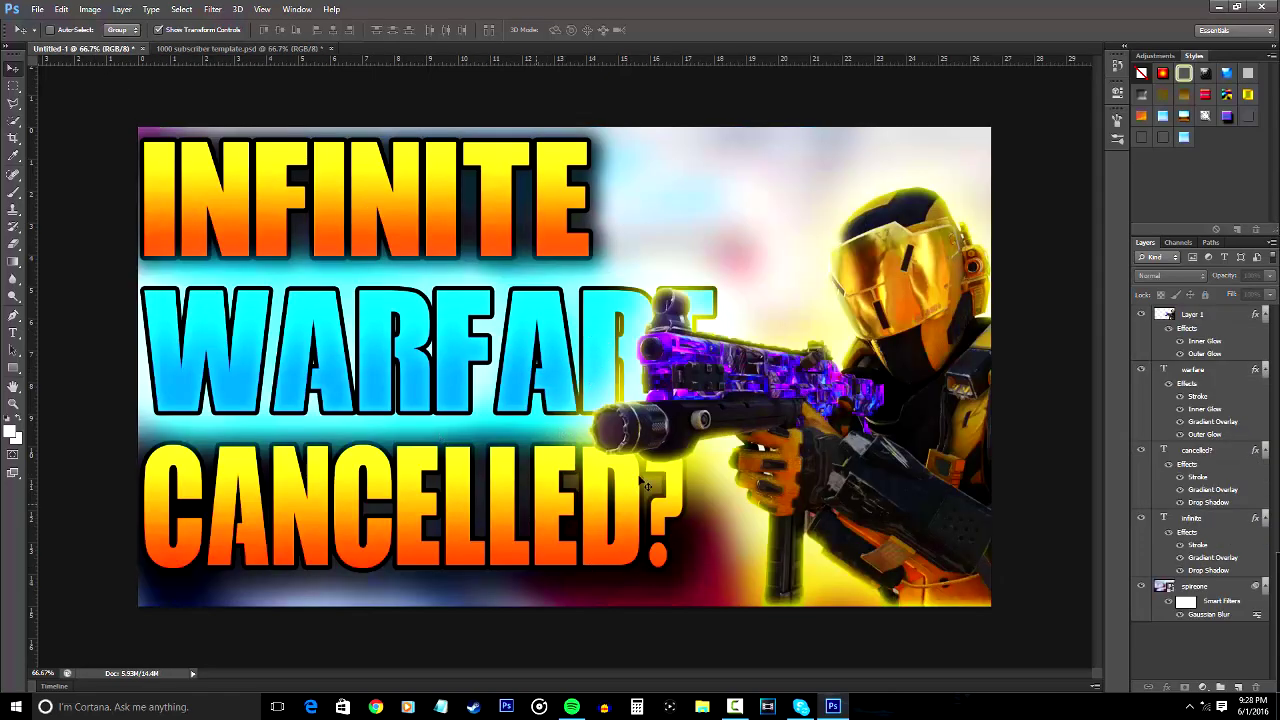
left_click(226, 50)
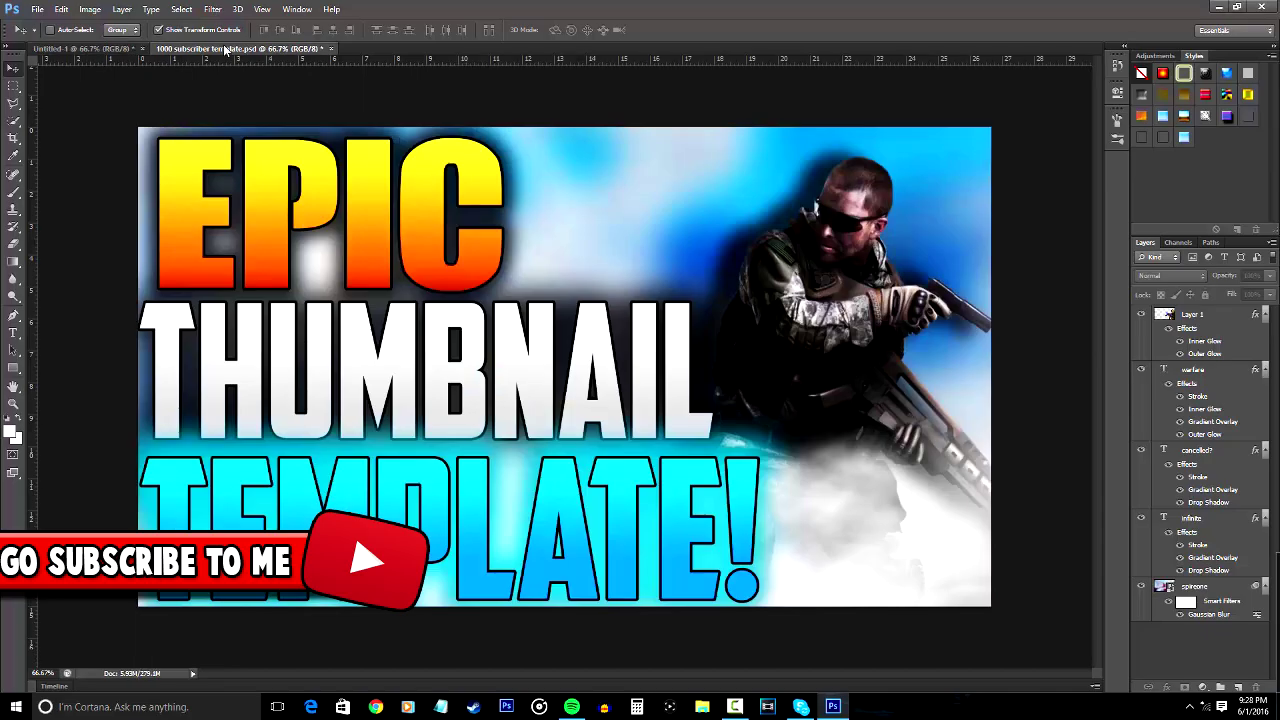
left_click(113, 51)
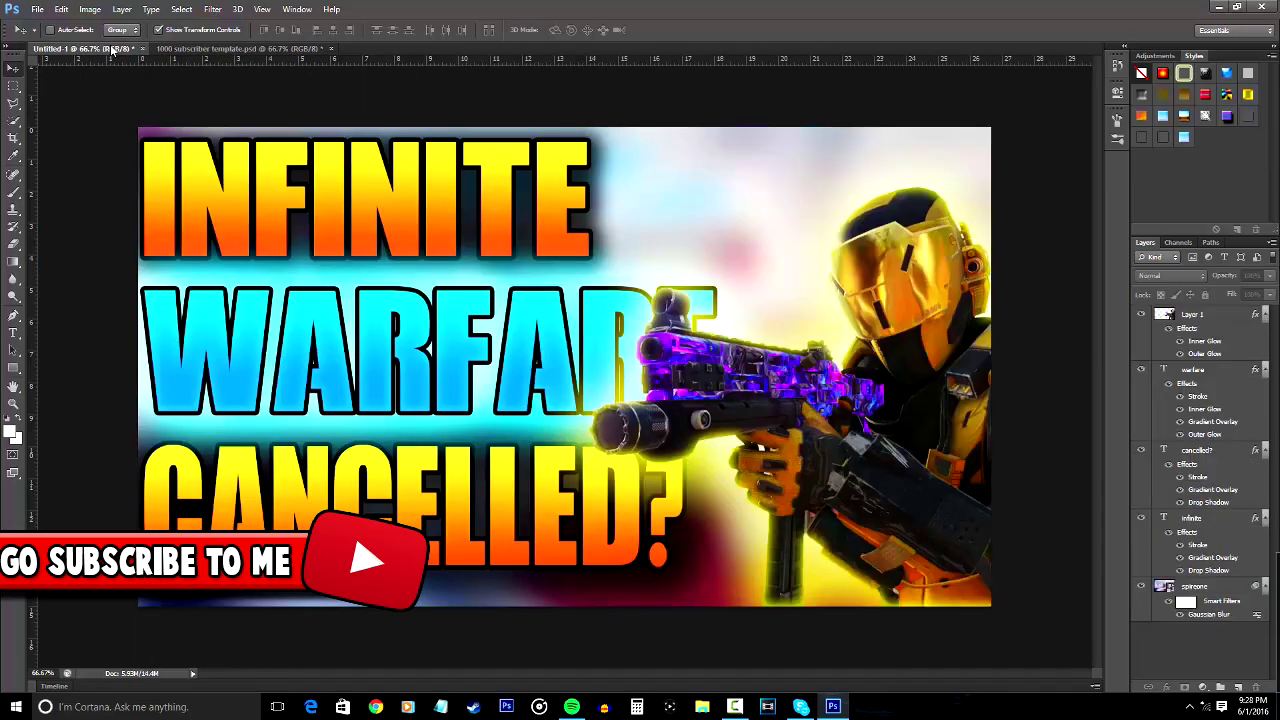
left_click(229, 50)
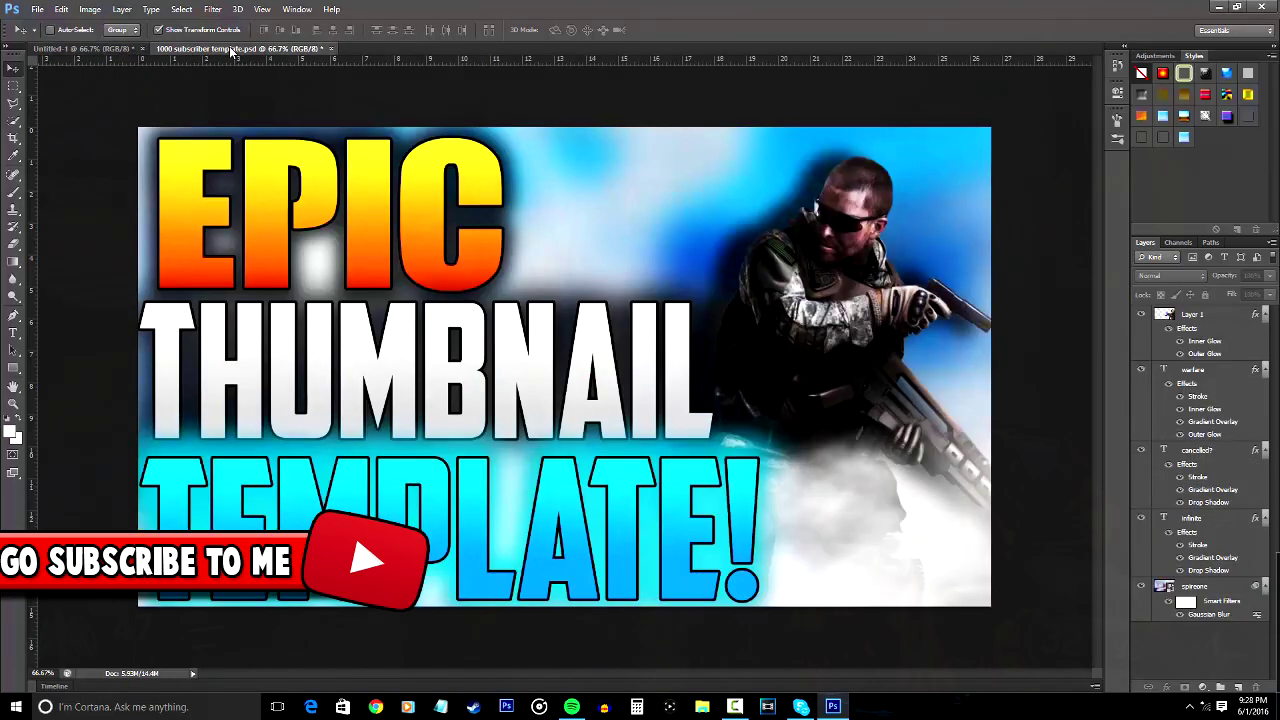